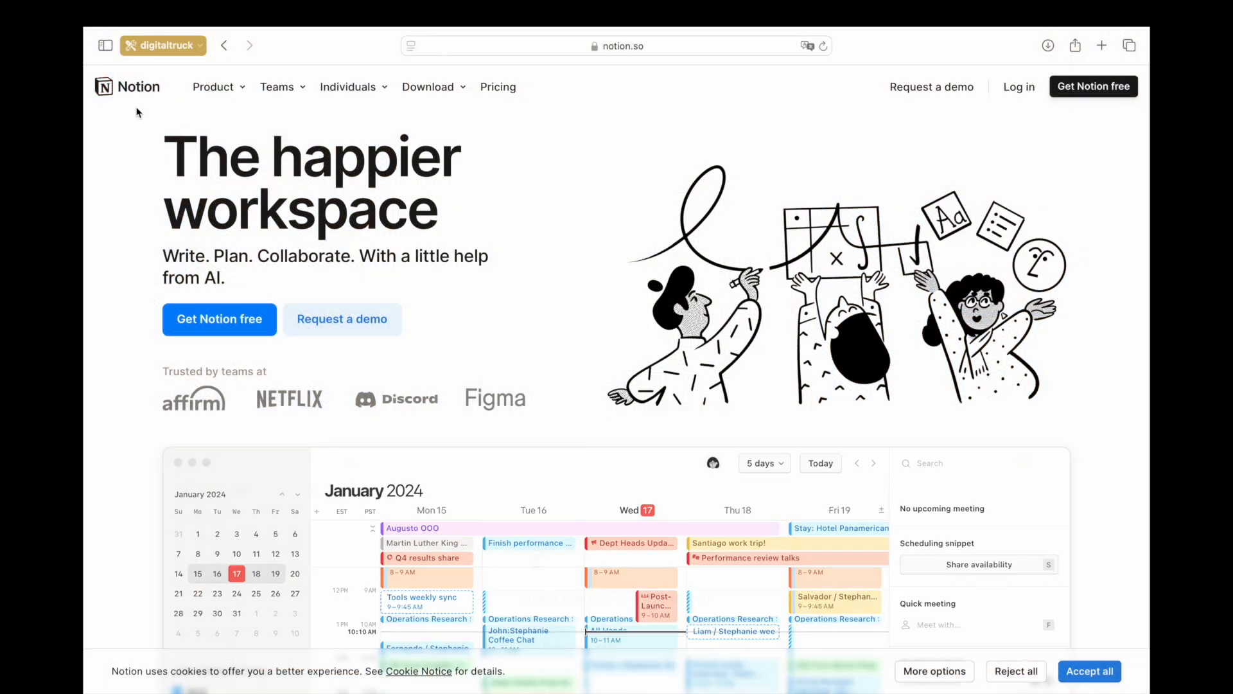
scroll(623, 408, down, 3)
scroll(623, 413, down, 2)
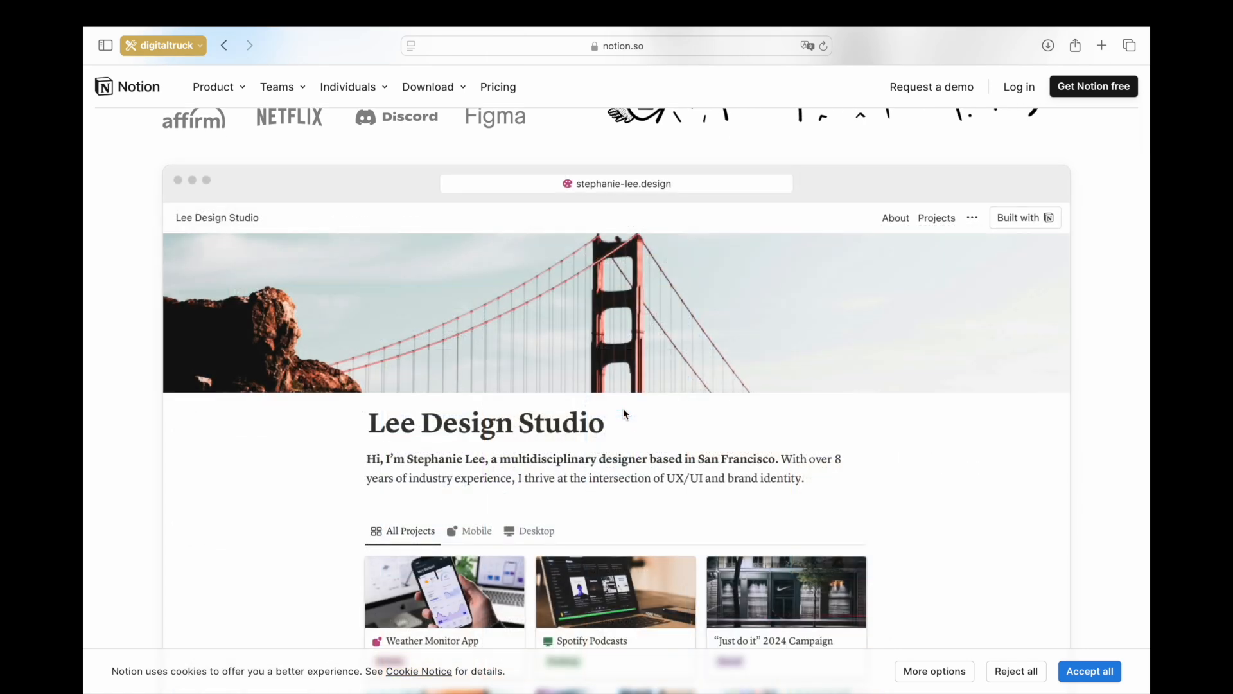
scroll(623, 407, down, 1)
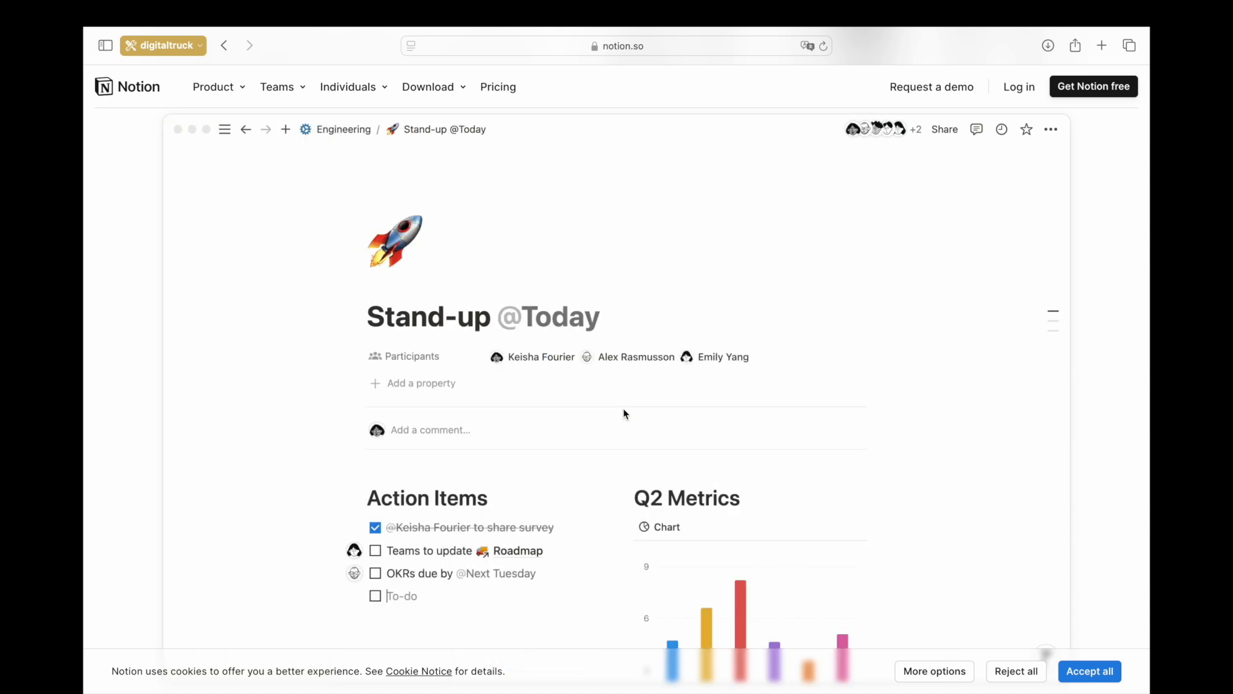
scroll(815, 392, up, 3)
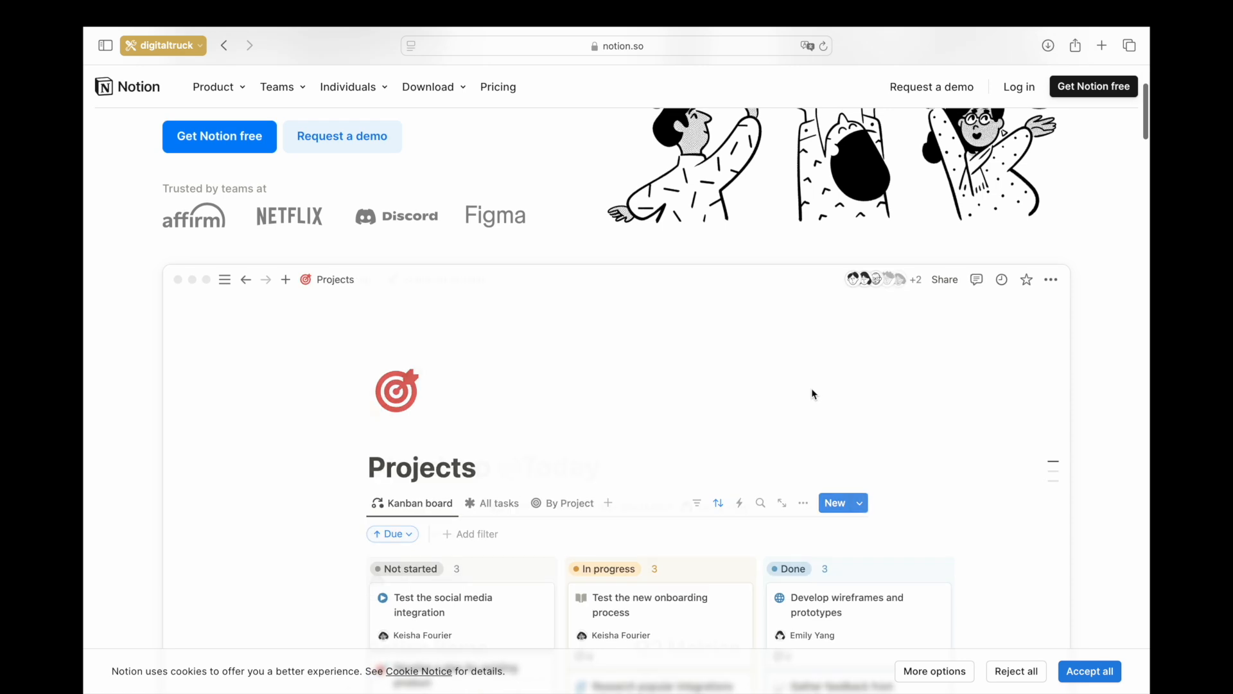
scroll(812, 393, up, 3)
Log in to the Notion account with the saved email address and password.
click(1019, 90)
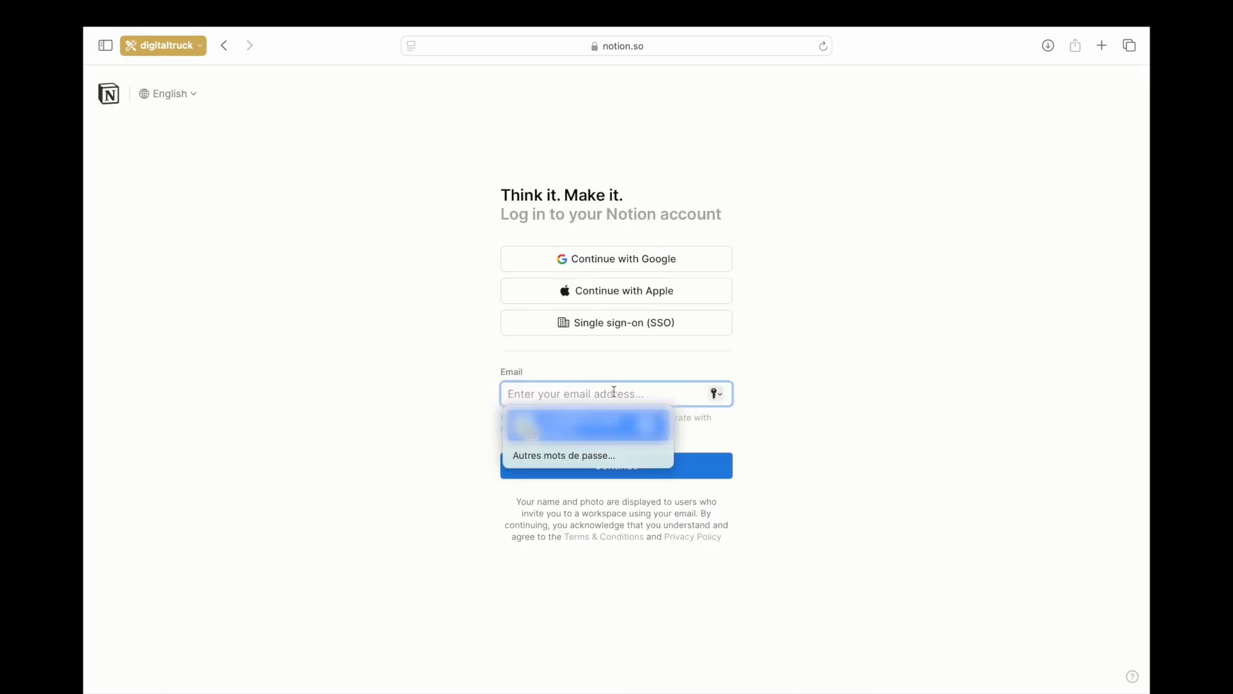
click(556, 441)
click(556, 429)
text(•••••••)
key(Return)
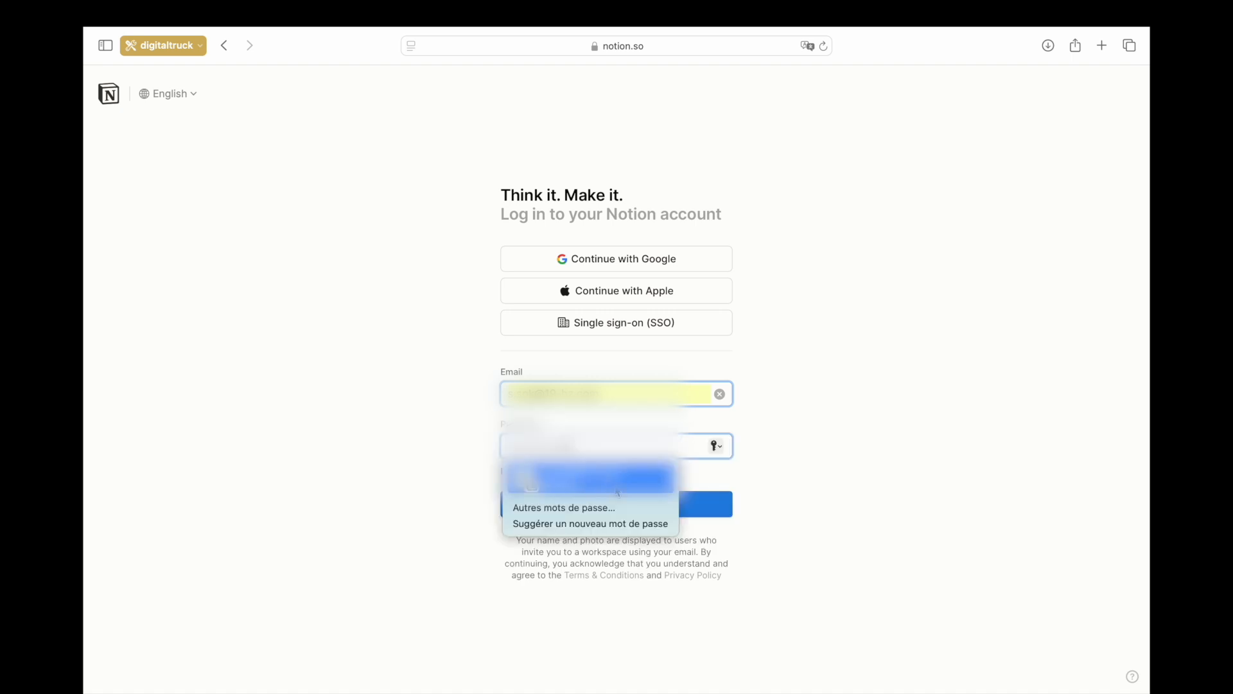
click(702, 509)
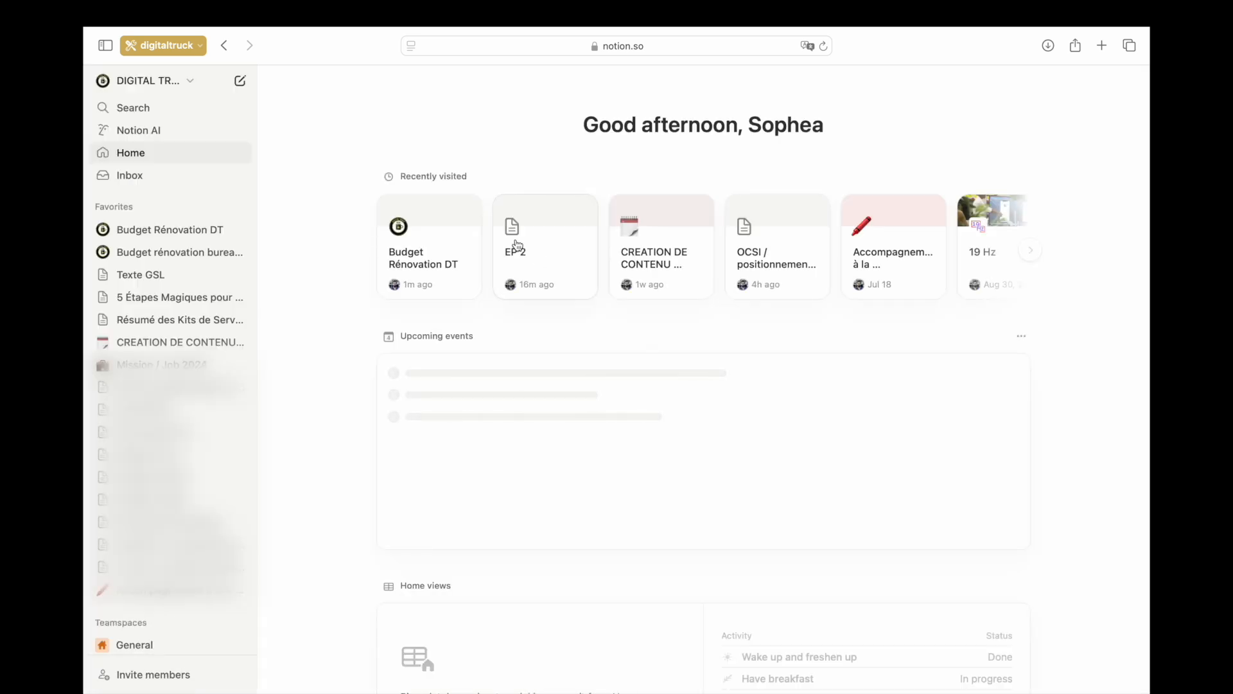
Open the recently visited Budget Rénovation DT page and collapse the sidebar.
click(432, 252)
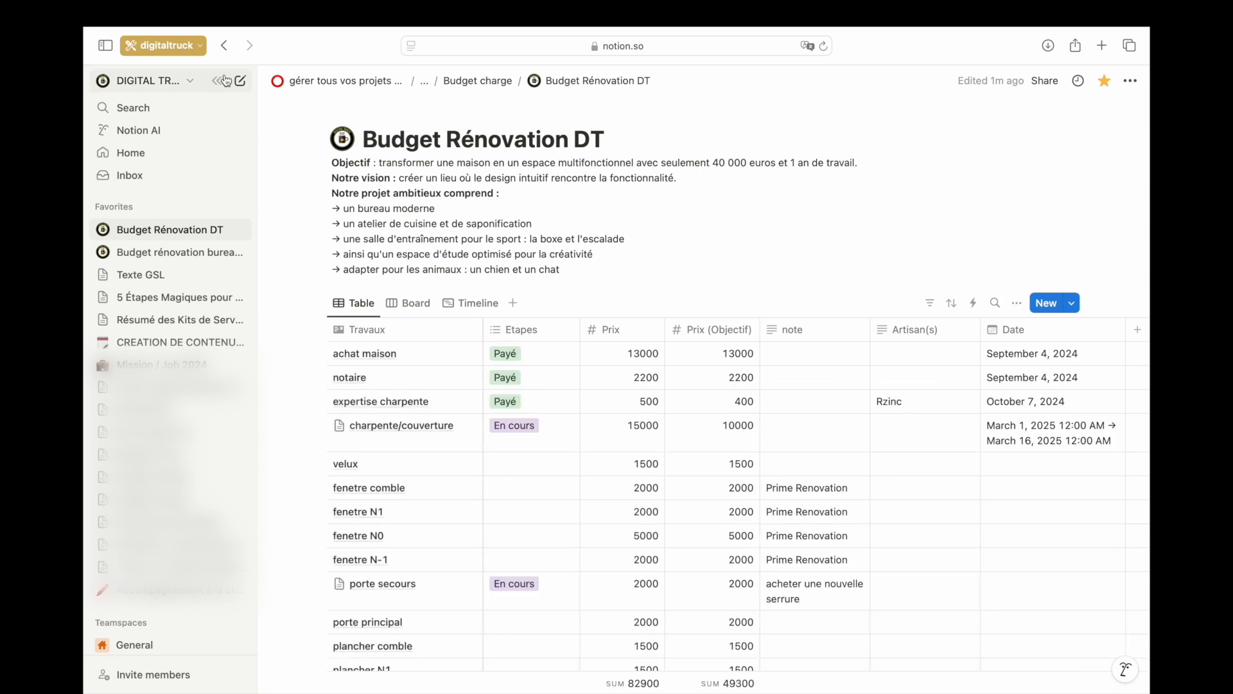
click(223, 81)
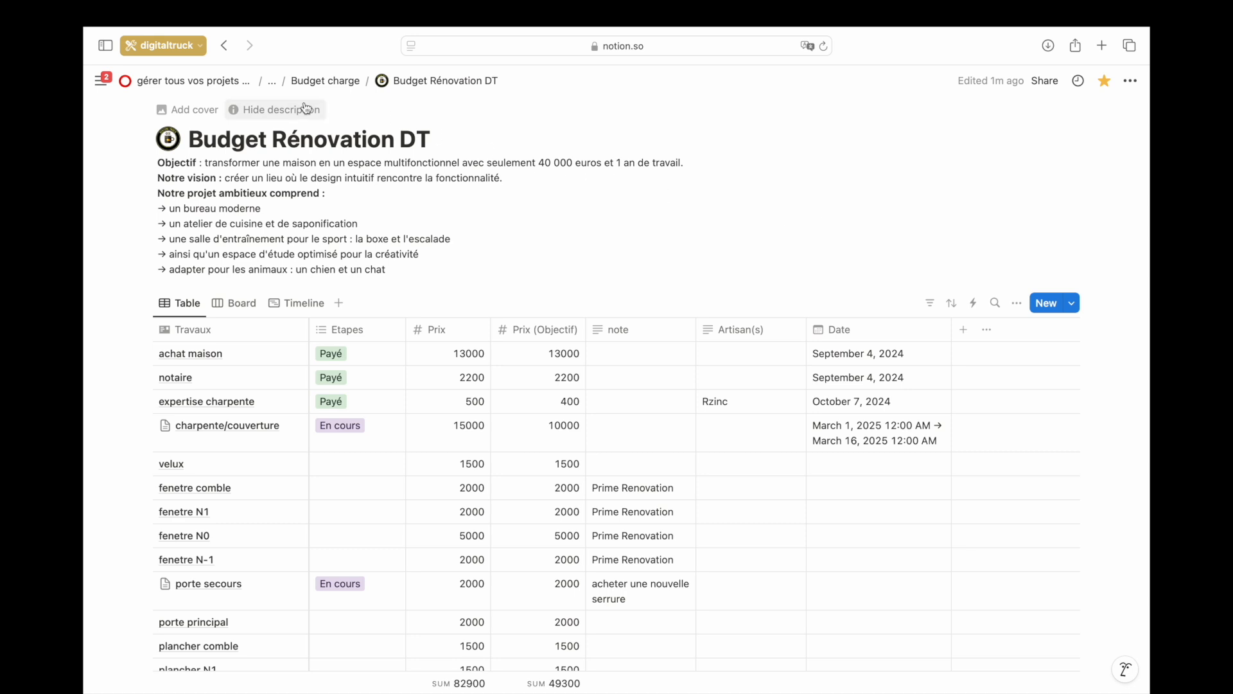
Add a cover to the Budget Rénovation DT page and set it to the solid red colour from the gallery.
click(189, 111)
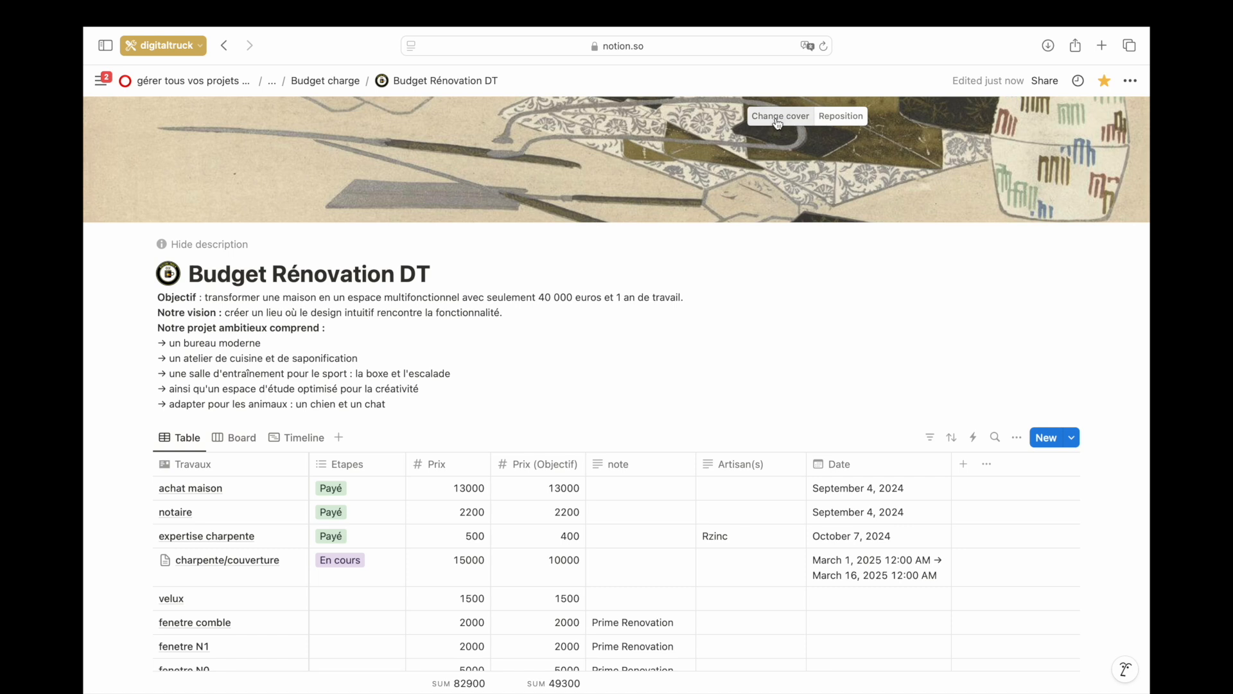
click(777, 117)
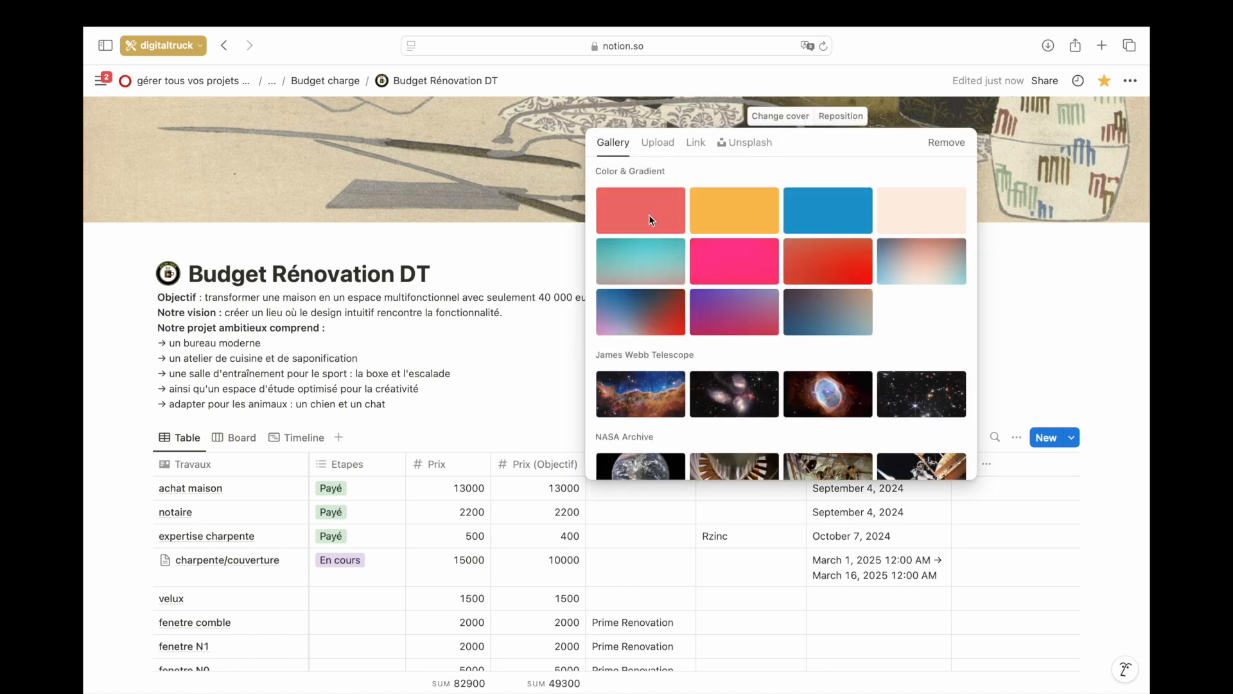
click(655, 217)
Replace the page cover with an uploaded image, choosing the 3.2 MB PNG from the Bureau folder after previewing it.
click(658, 142)
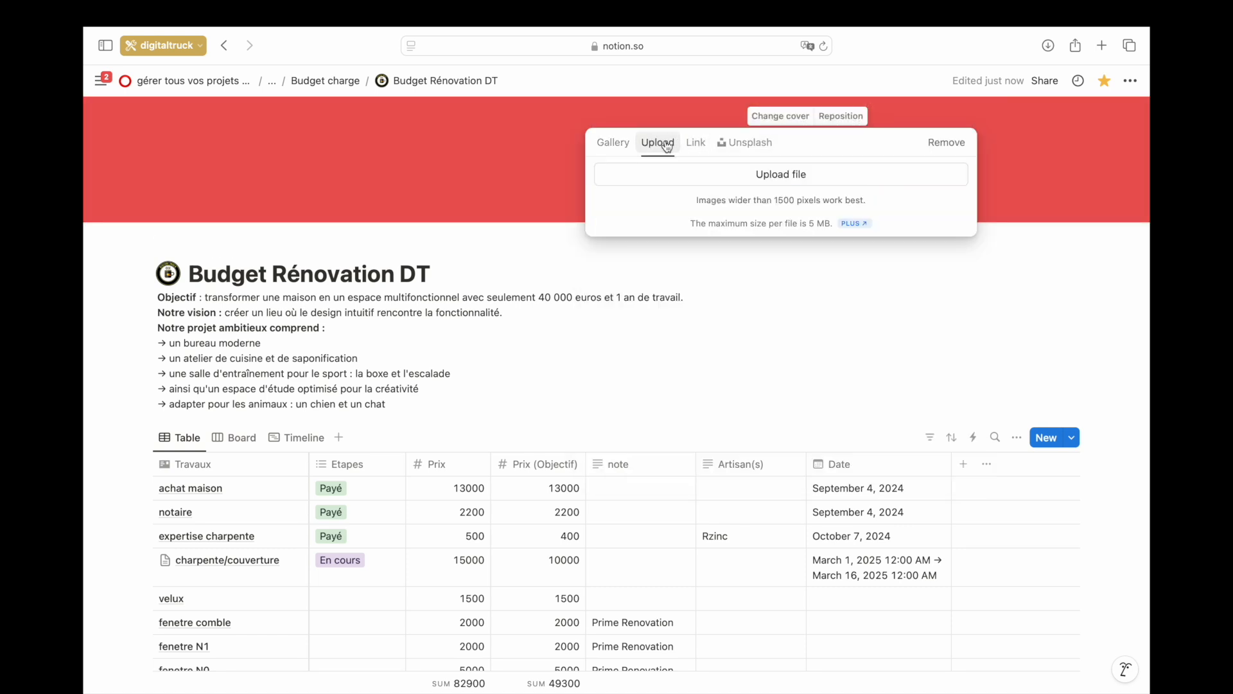
click(704, 177)
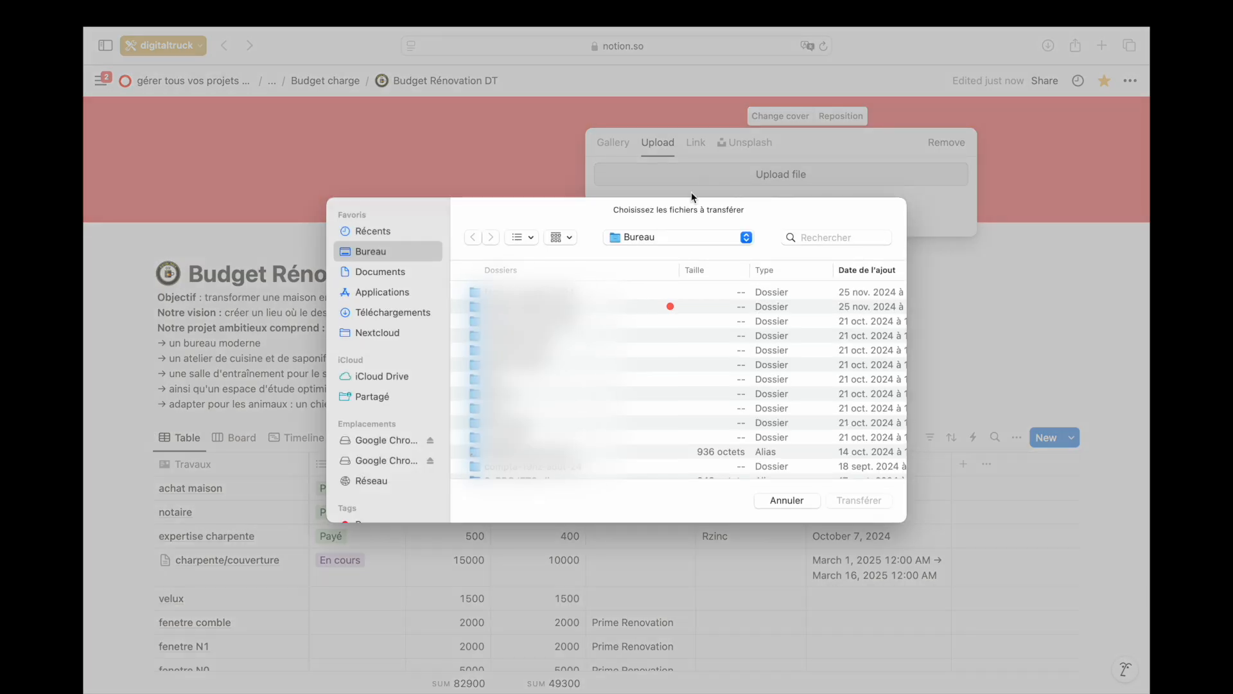
scroll(679, 376, down, 10)
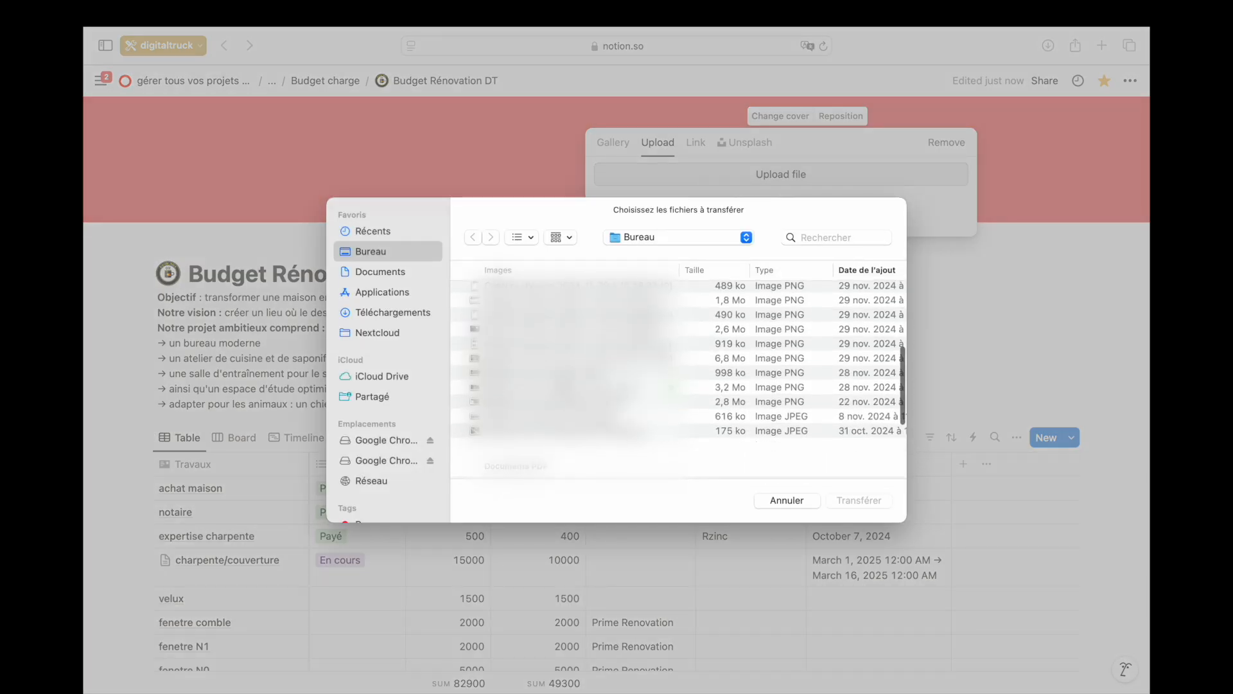
click(565, 386)
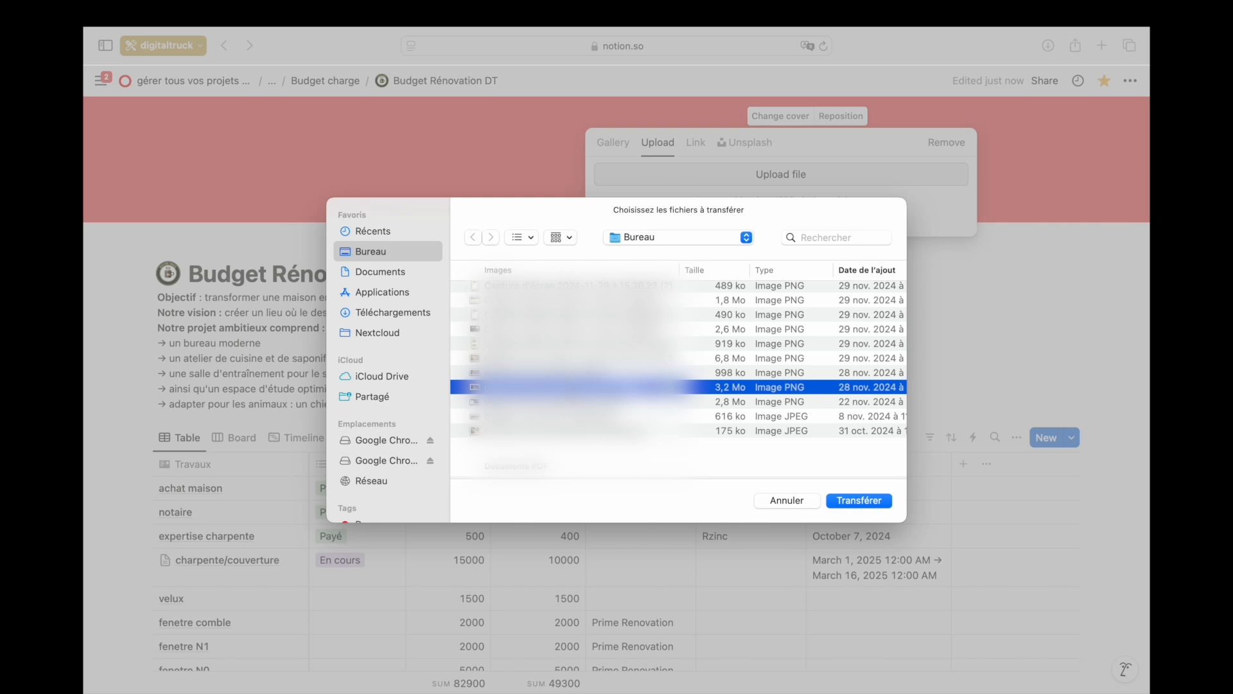
key(space)
key(space)
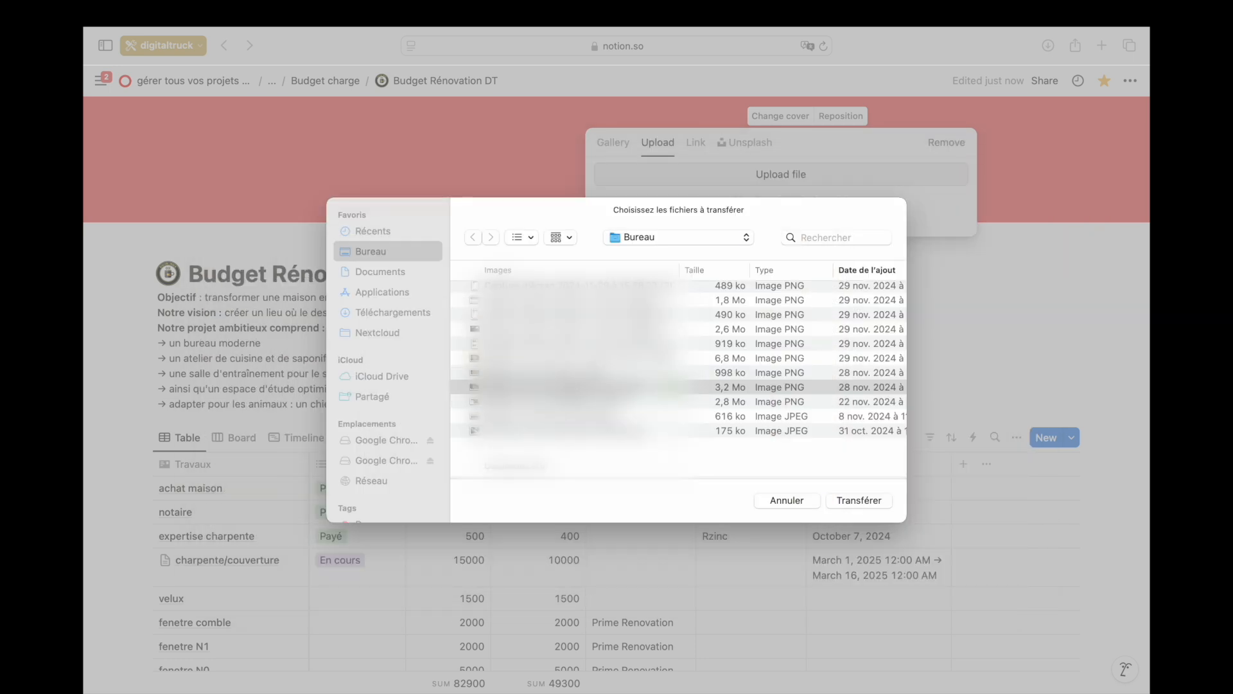
click(859, 500)
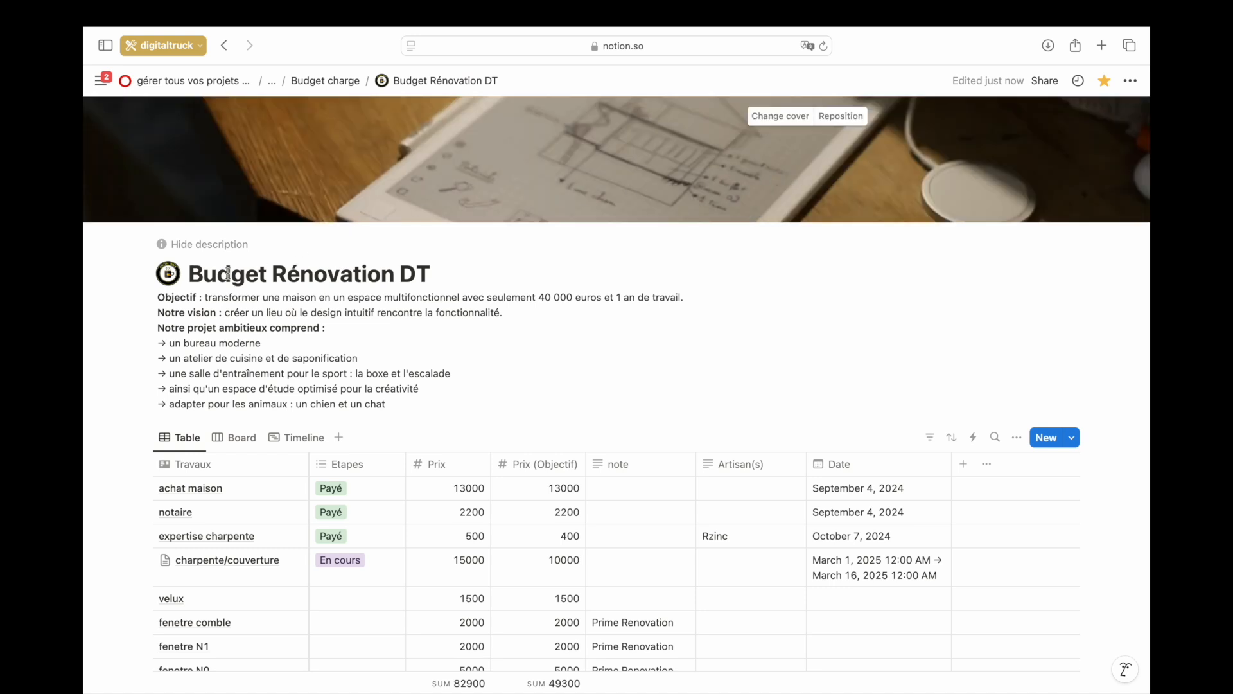
Review the page title and the description's objective, vision and project lines.
drag(432, 277, 192, 282)
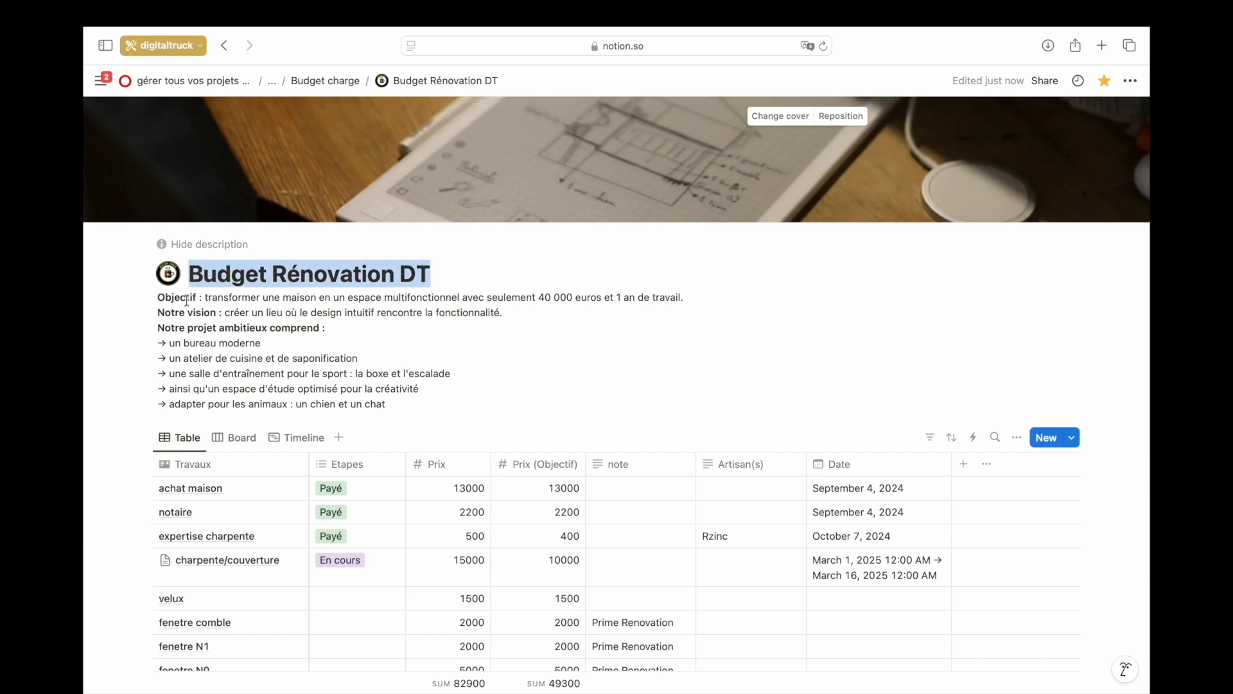
double_click(181, 298)
triple_click(181, 312)
click(451, 371)
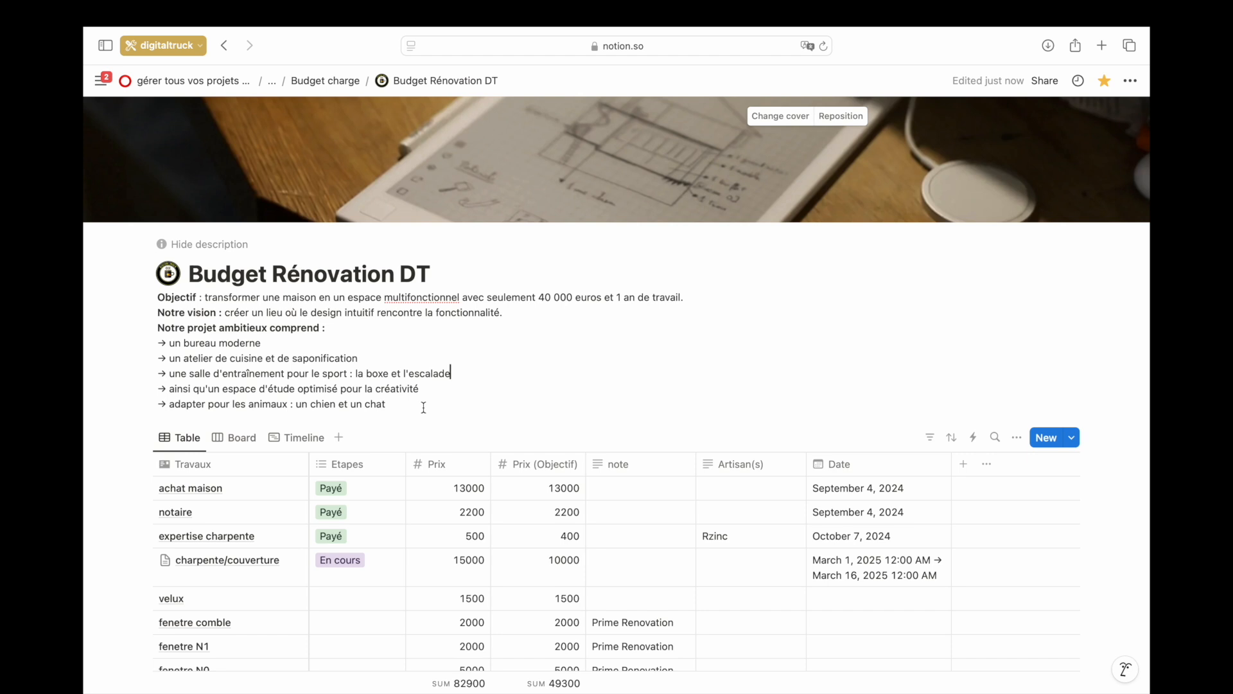
Look through the renovation database in its Table, Board and Timeline views, and return to the Table view.
scroll(423, 408, down, 8)
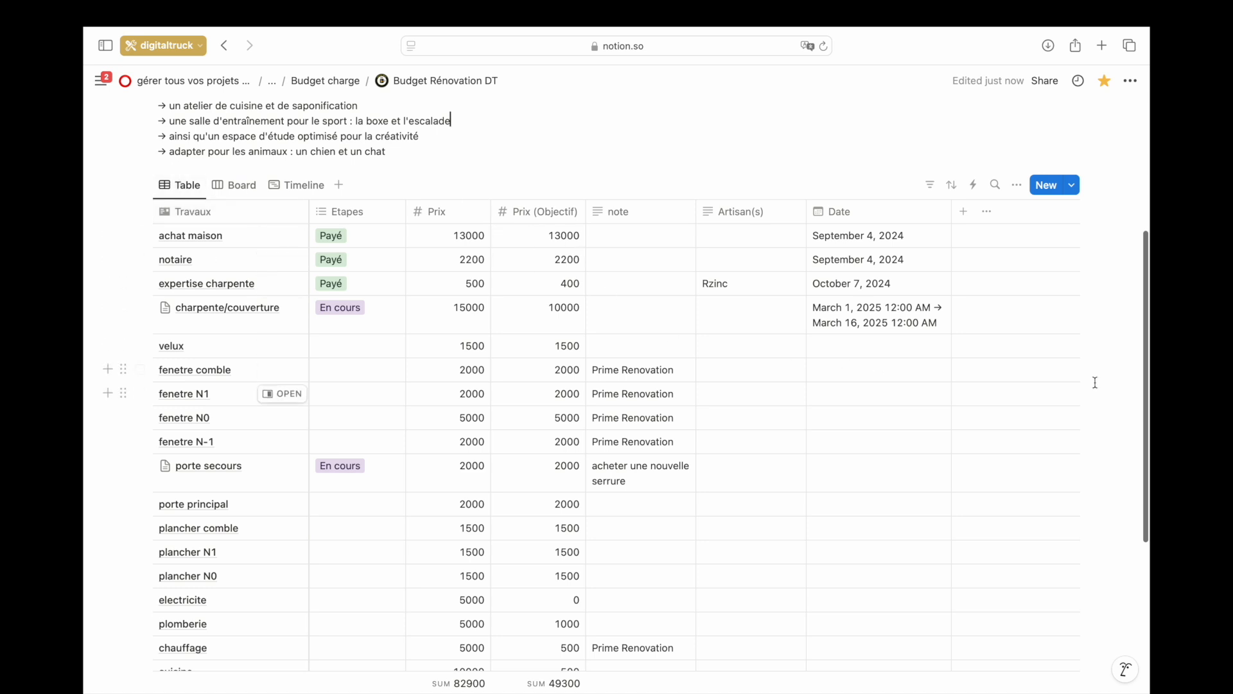
click(235, 185)
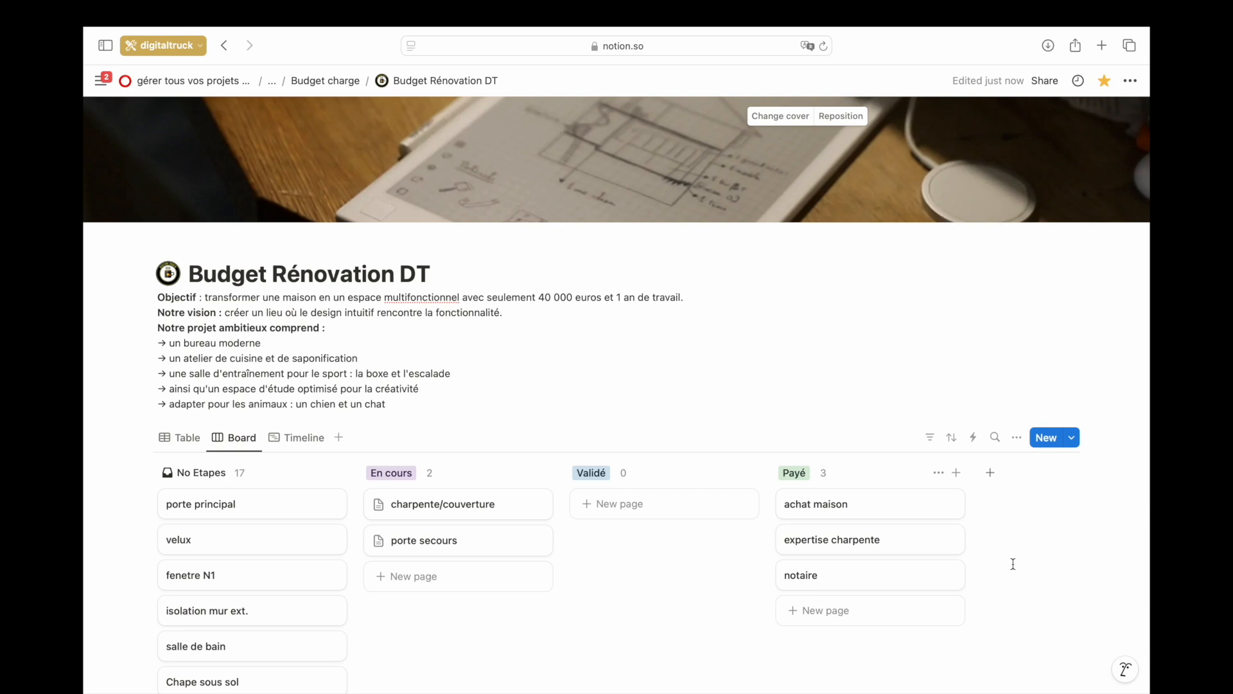
click(308, 439)
scroll(555, 559, right, 10)
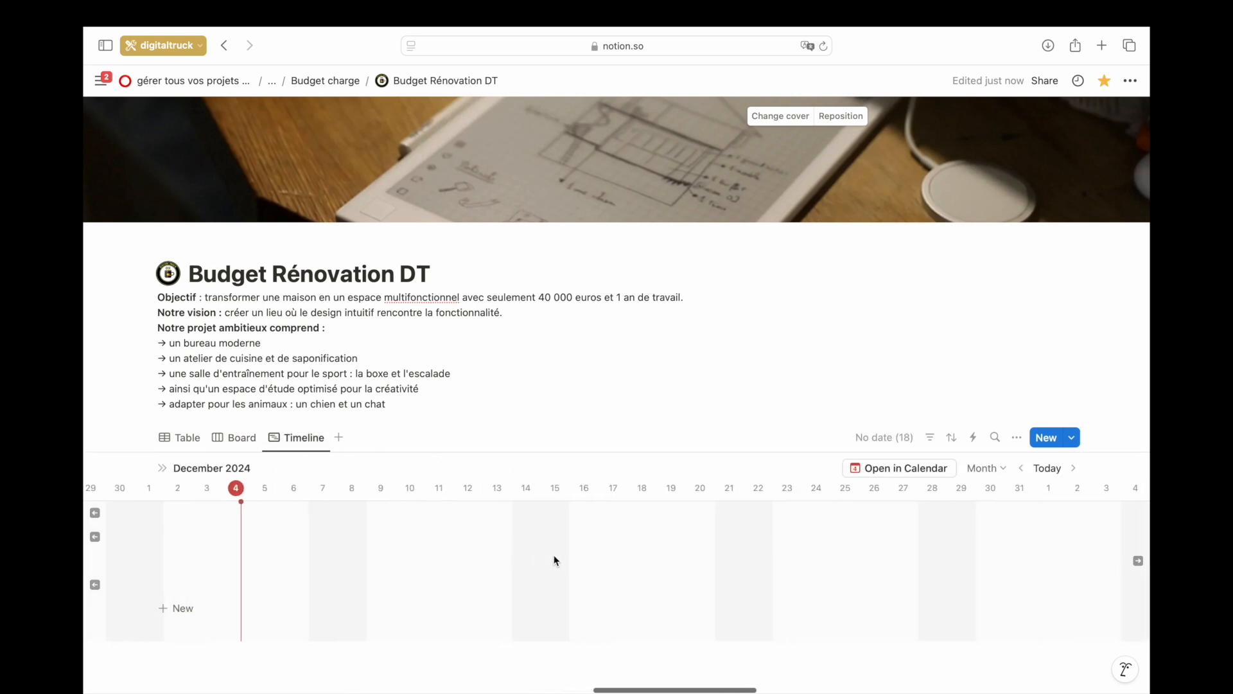
scroll(554, 556, left, 20)
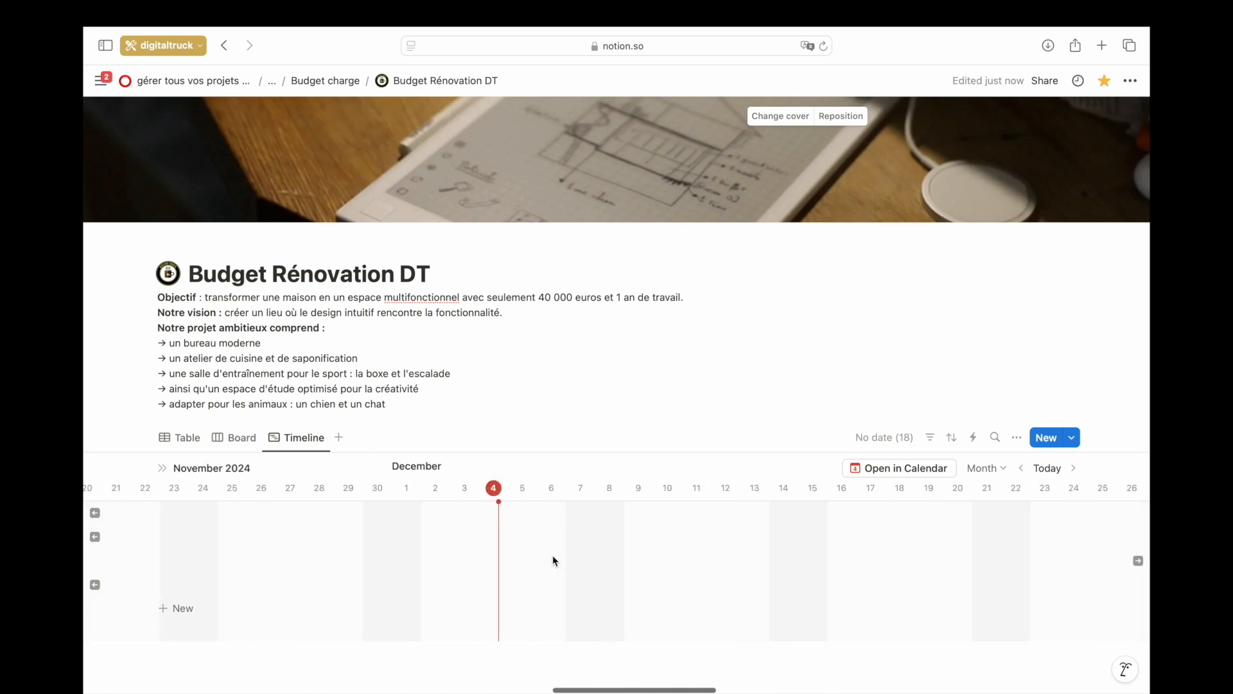
click(183, 437)
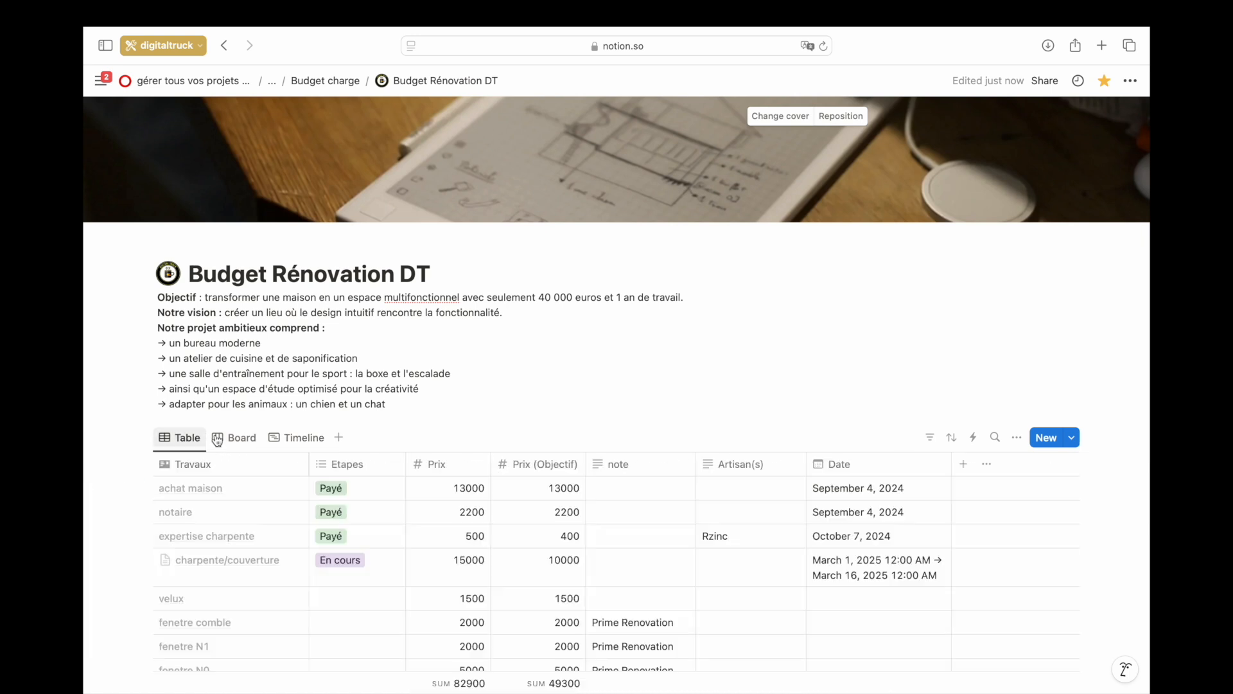
Examine the renovation table's rows down to the sums of the Prix and Prix (Objectif) columns.
scroll(514, 422, down, 3)
scroll(514, 421, down, 3)
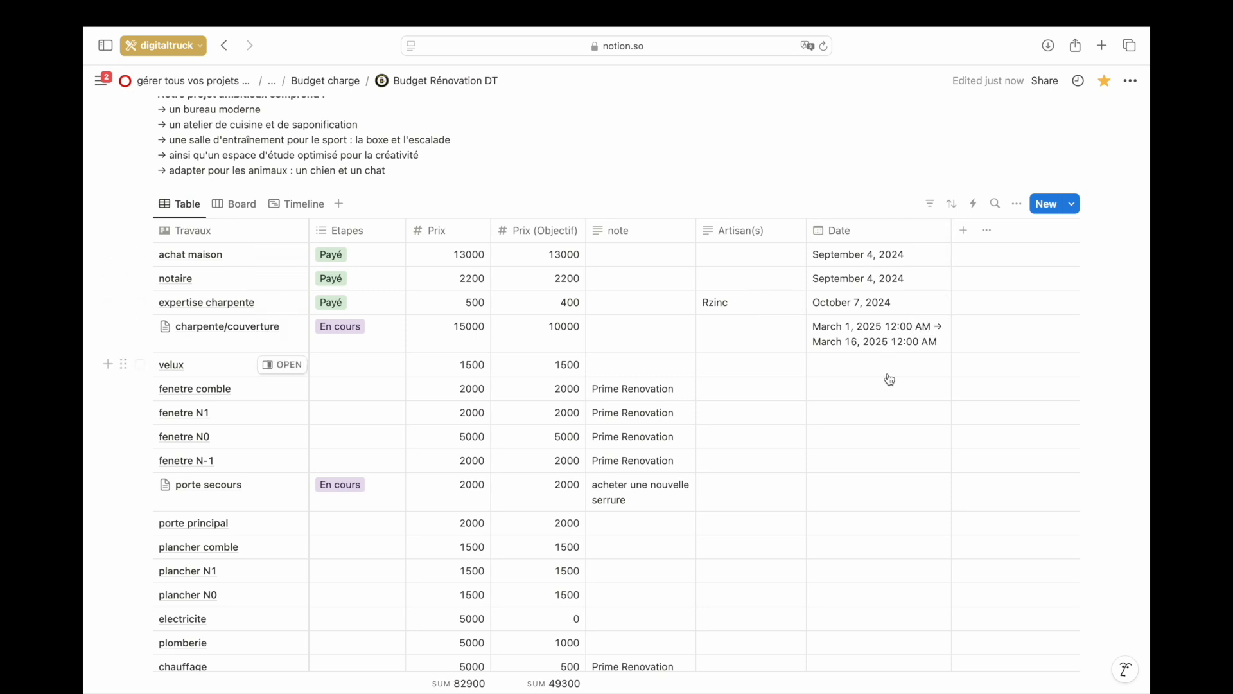
scroll(890, 378, down, 5)
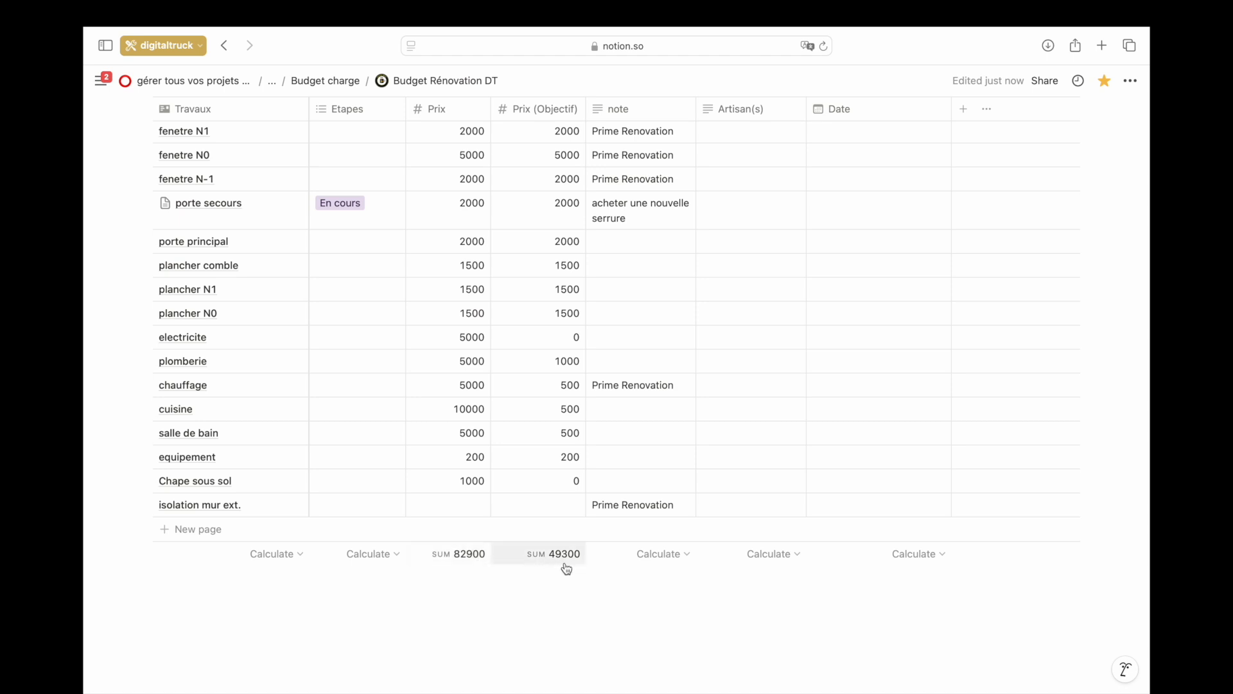
Edit the body text of the porte secours page to "Prévoir visseuse + des vis bois adaptées" and close the page.
scroll(566, 567, up, 5)
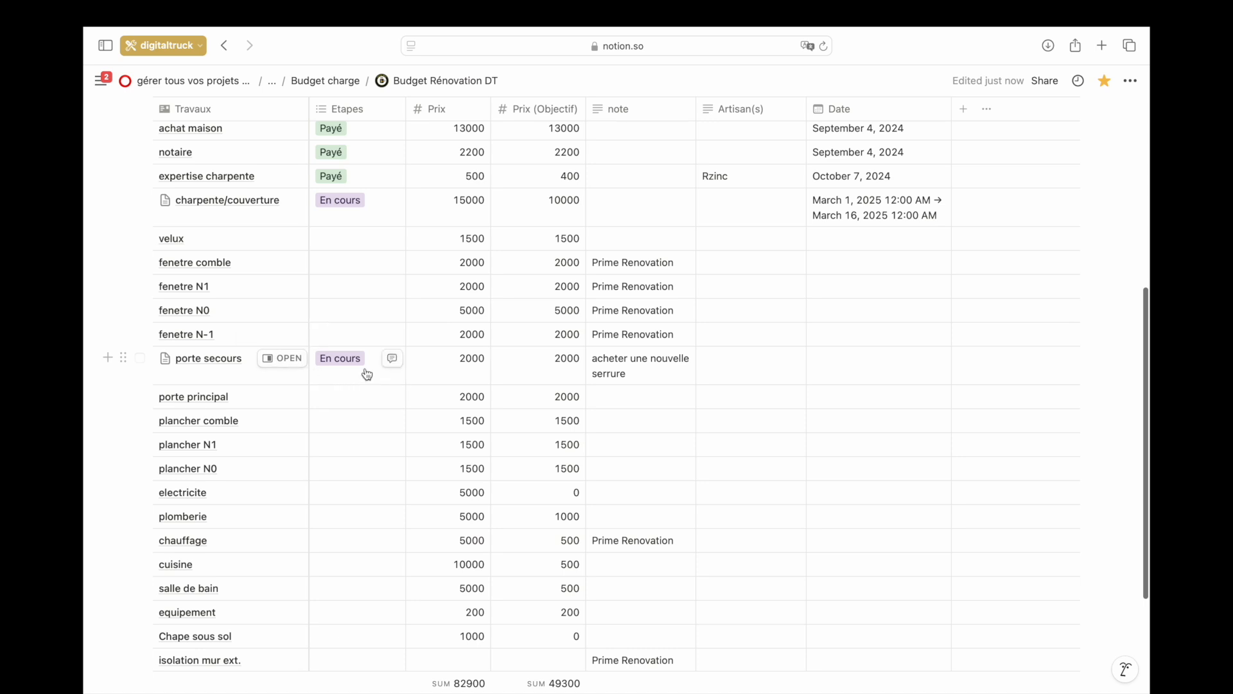
click(289, 359)
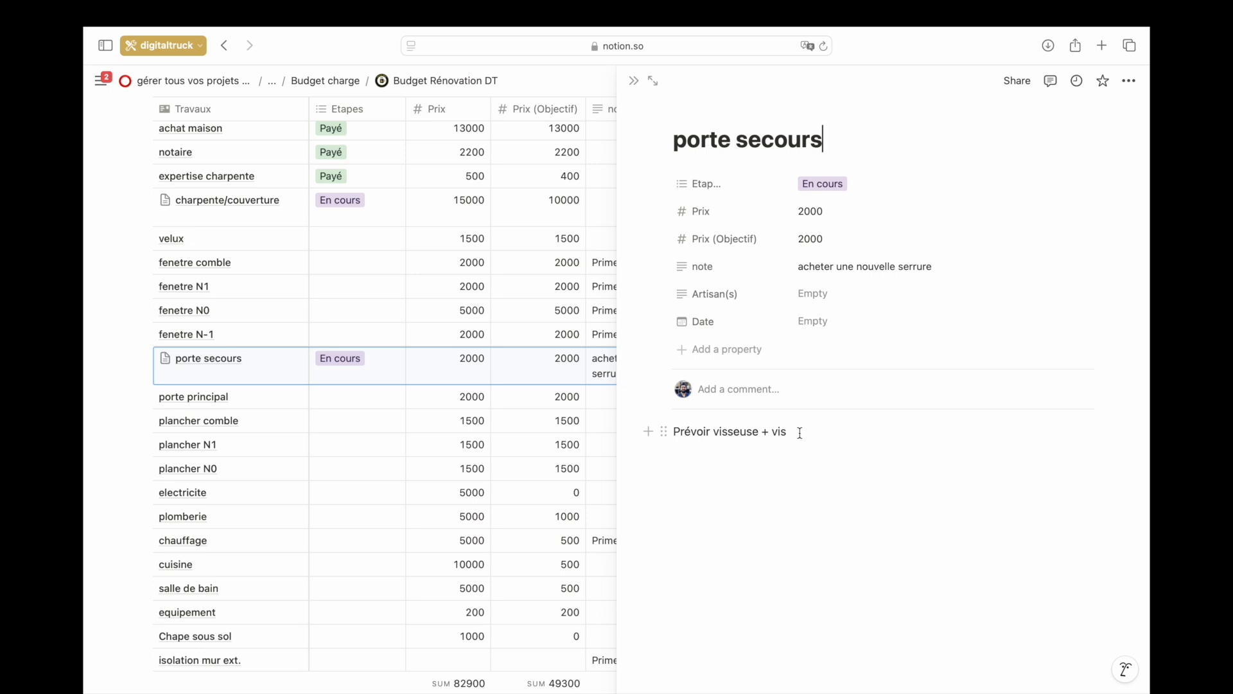
text(des vis  bois adpa)
key(BackSpace)
key(BackSpace)
text(ap)
key(BackSpace)
key(BackSpace)
click(815, 431)
key(BackSpace)
text(es)
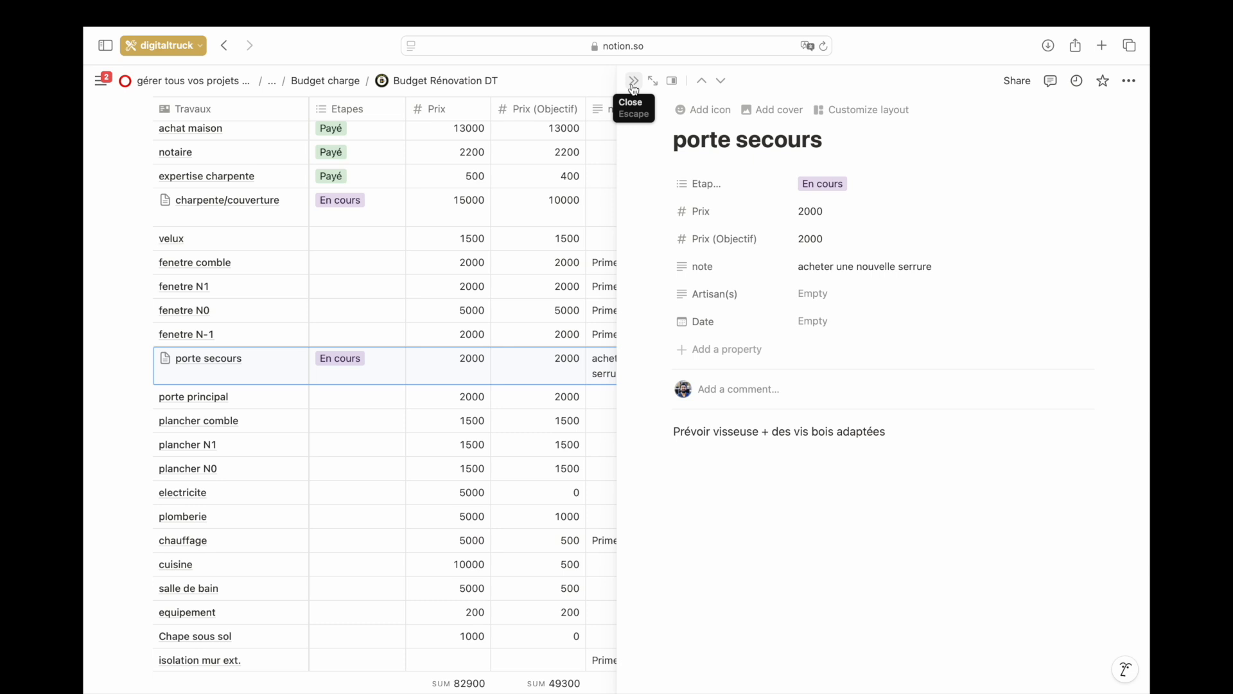
click(633, 83)
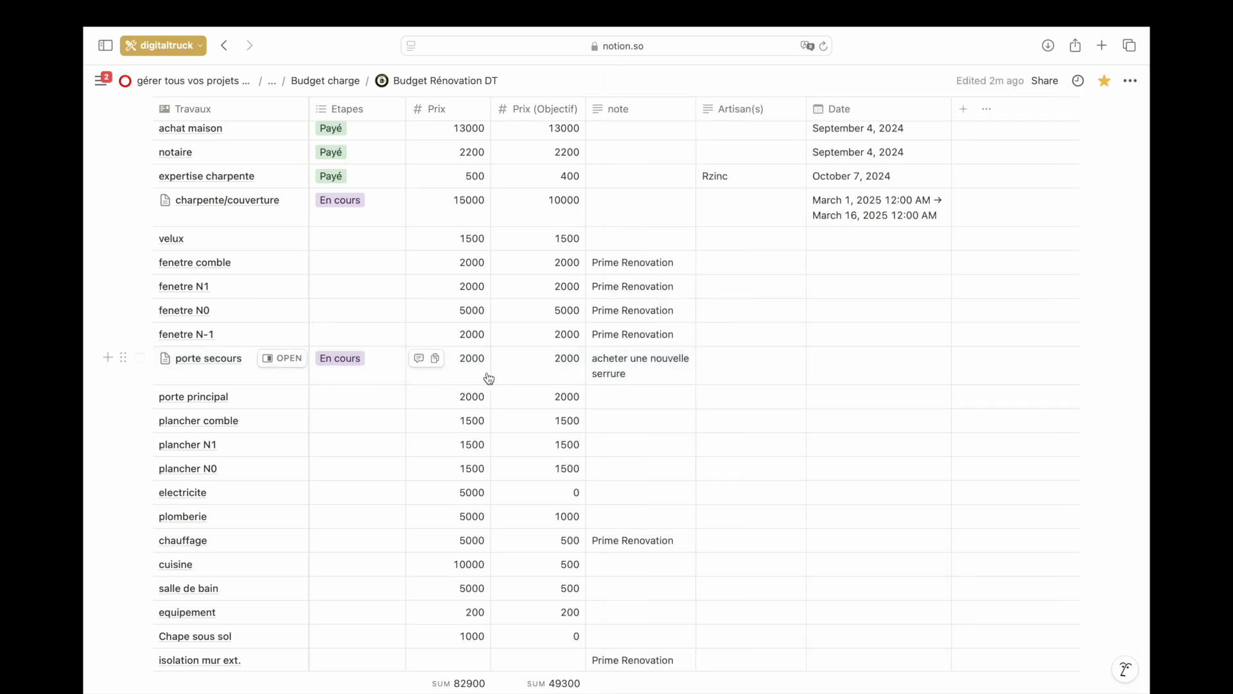
Set the porte secours date to December 7, 2024 12:00 AM through December 8, 2024 12:00 AM, with end date and time enabled.
click(837, 366)
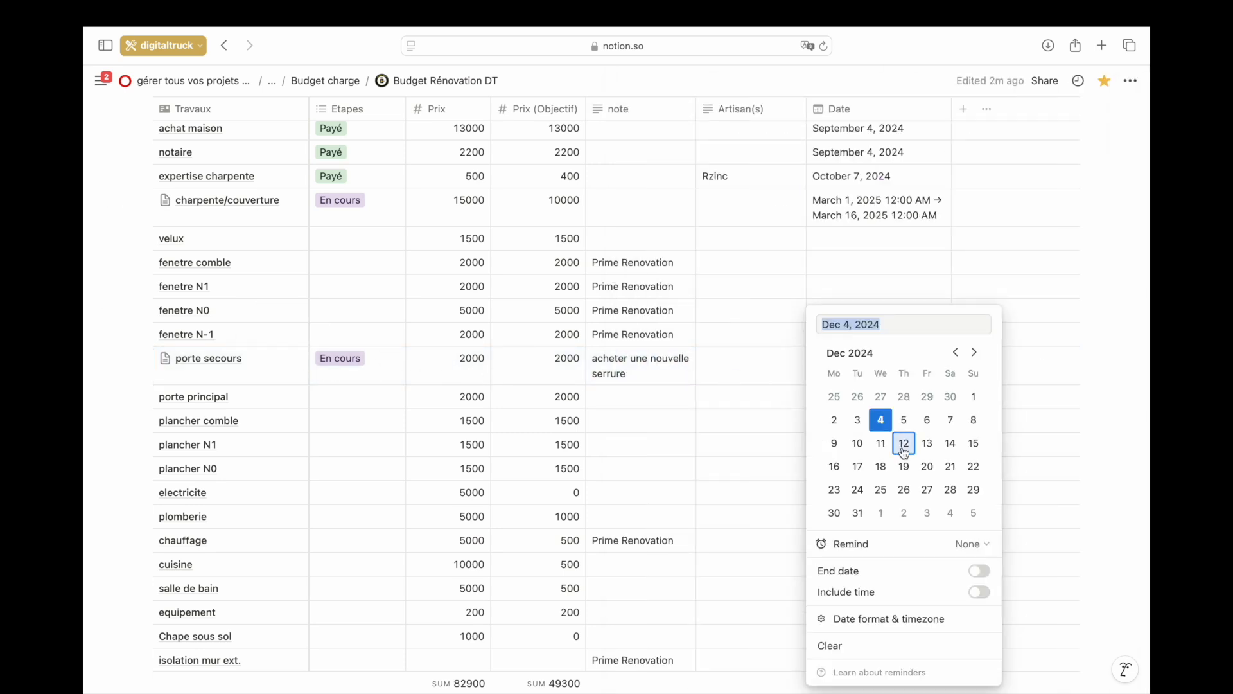
click(981, 572)
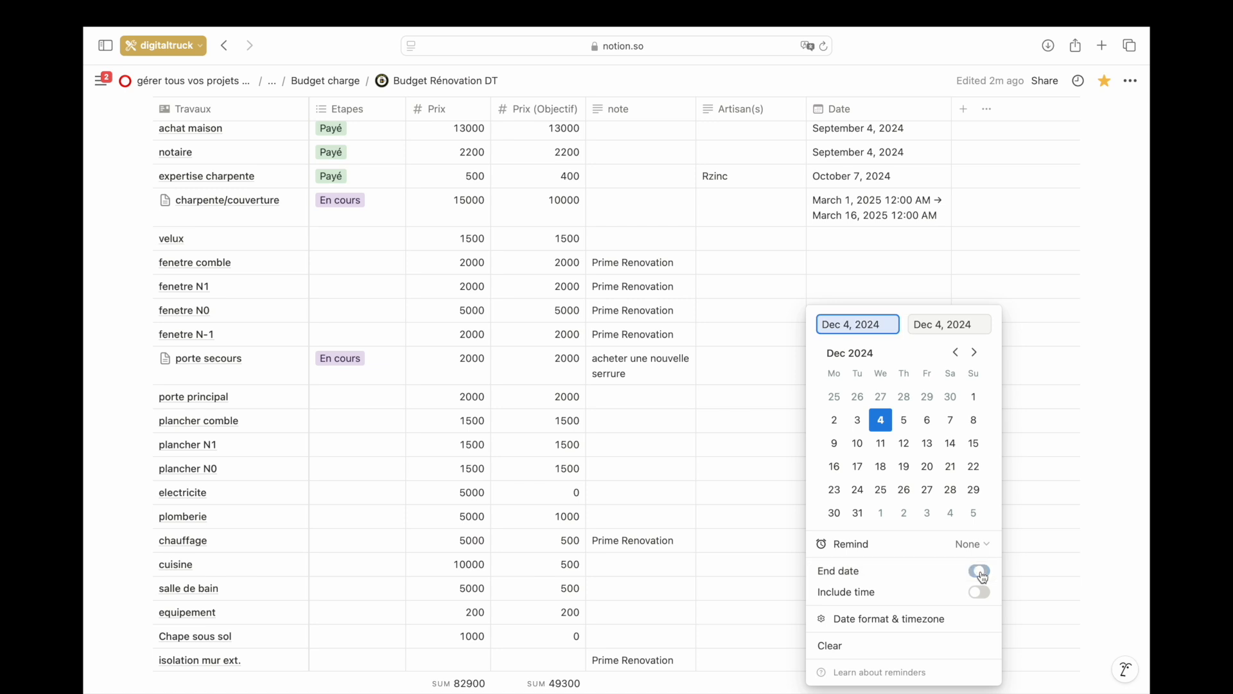
click(979, 591)
click(952, 424)
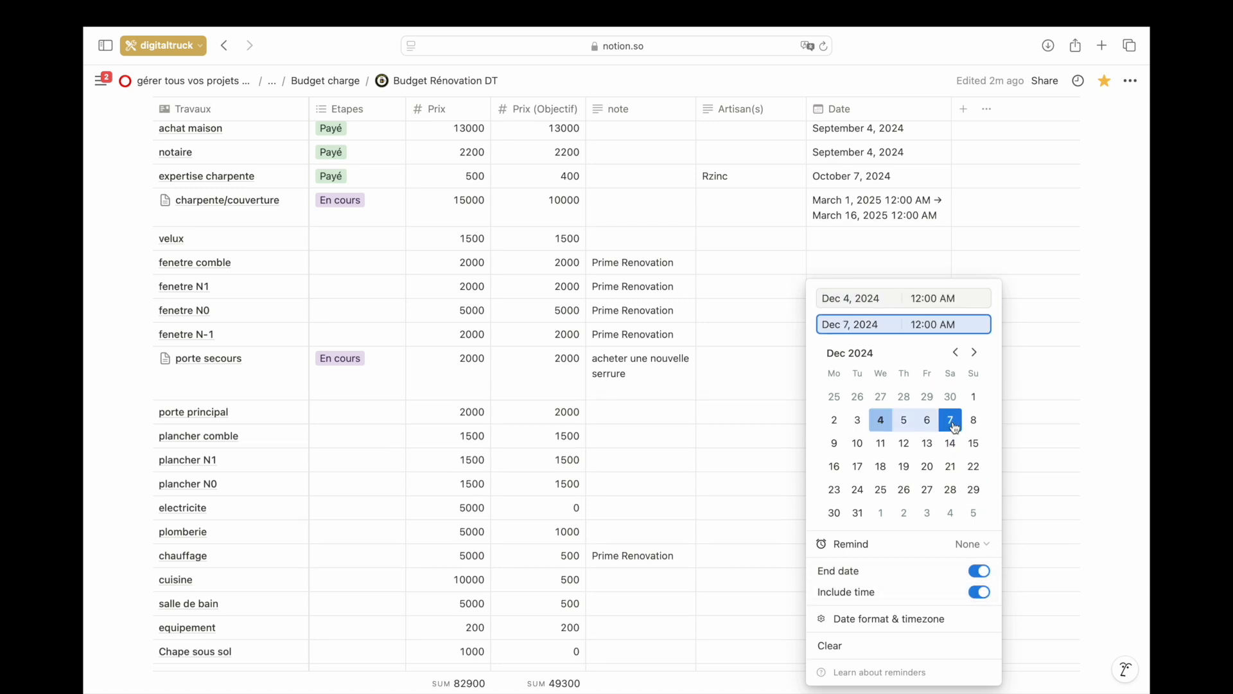
click(954, 428)
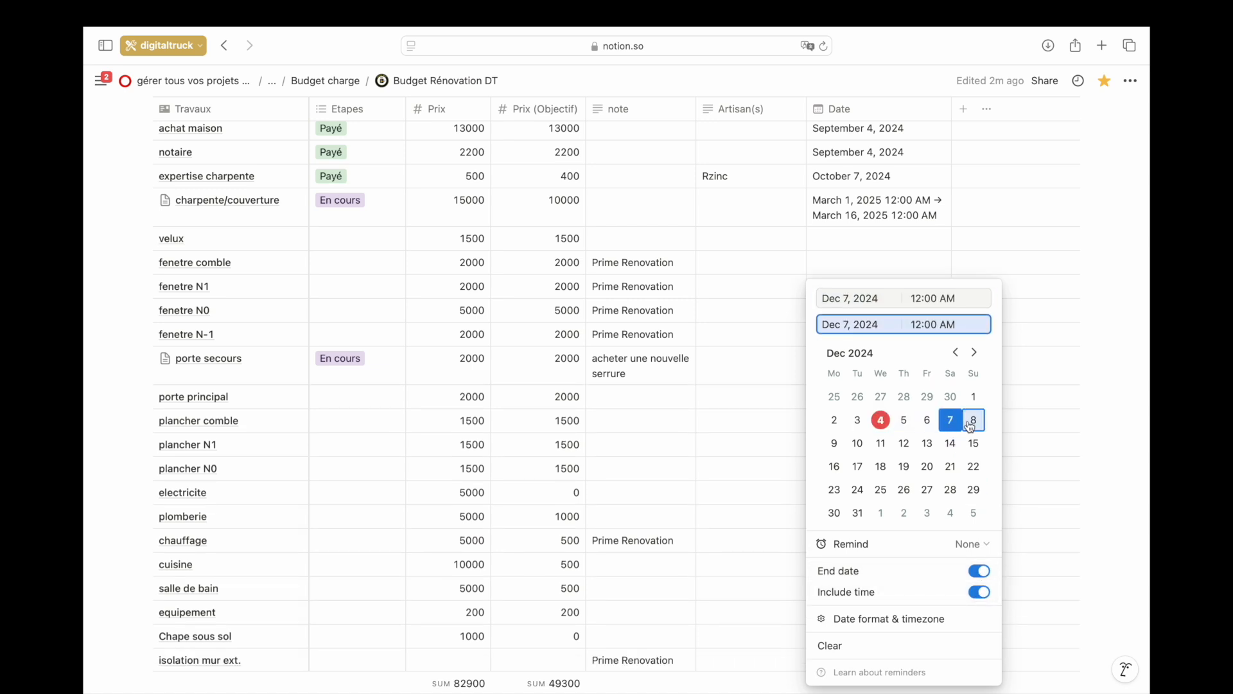
click(973, 426)
click(973, 425)
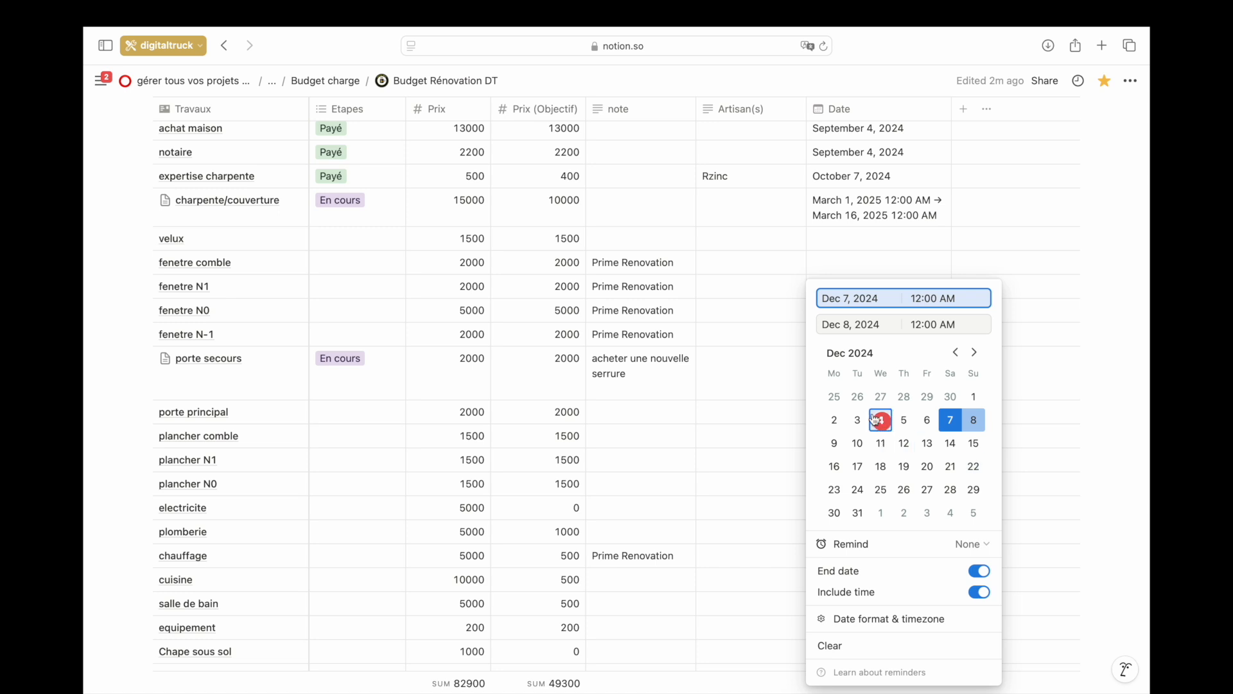
click(951, 421)
key(Escape)
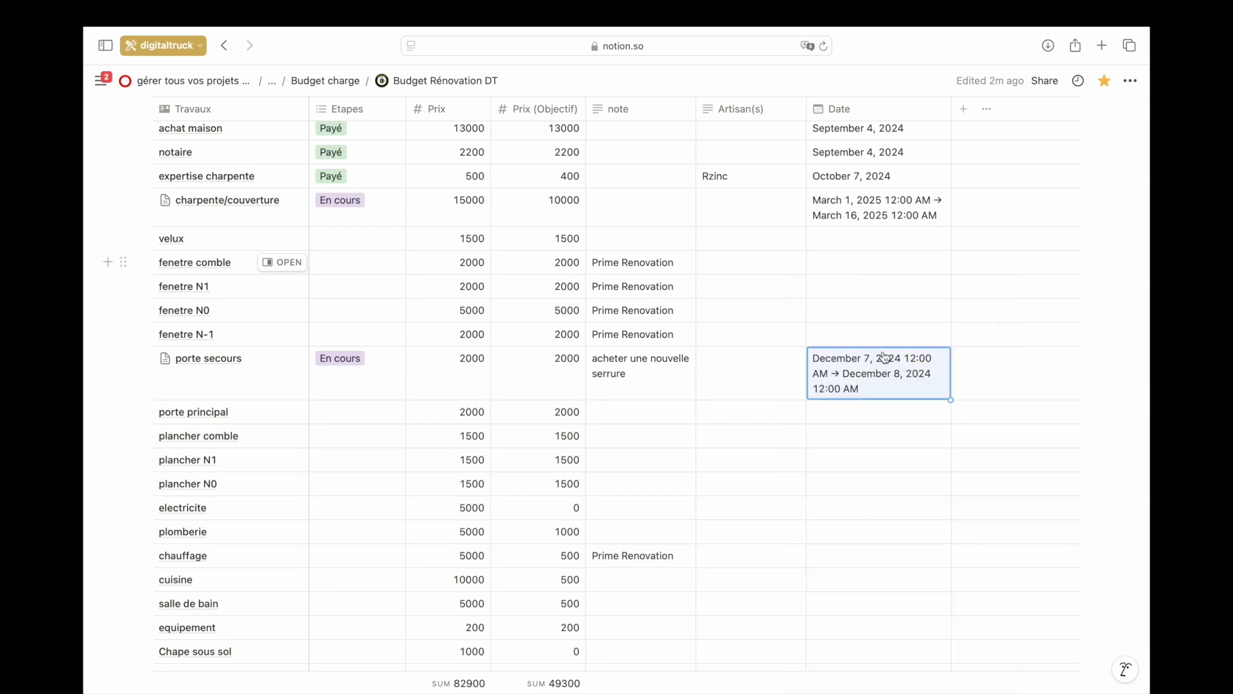
Review the porte secours dates in the table and on the Timeline view, and return to the Table view.
click(876, 391)
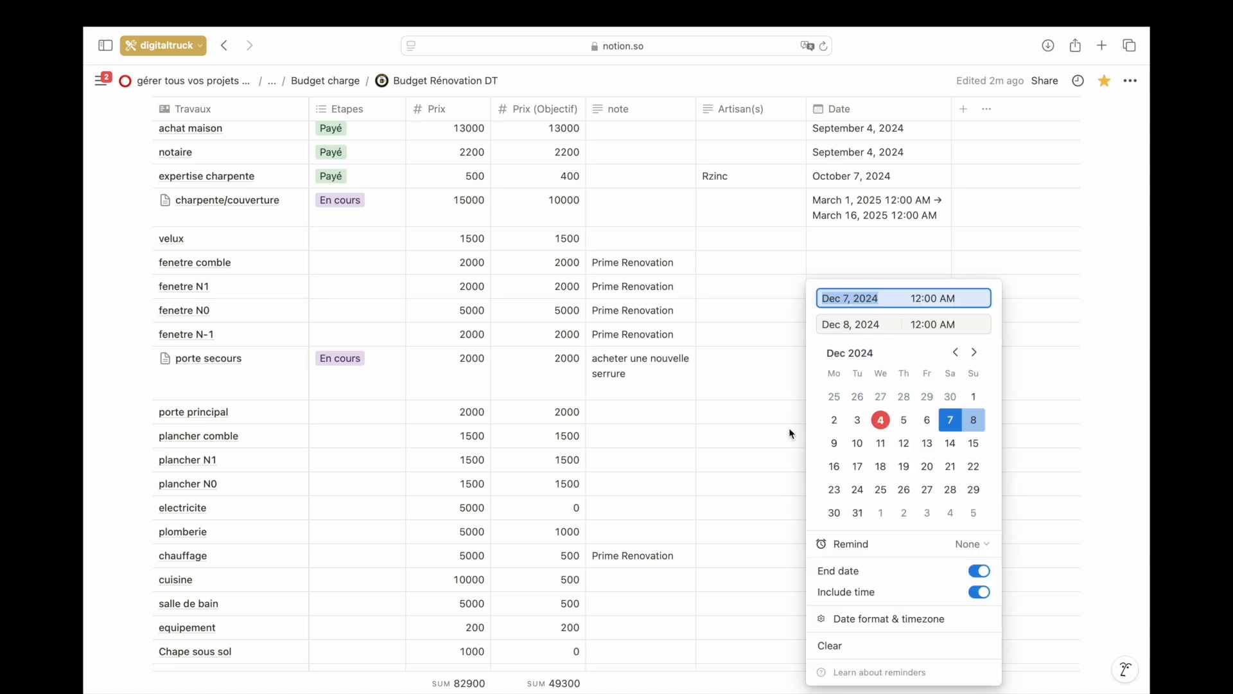
key(Escape)
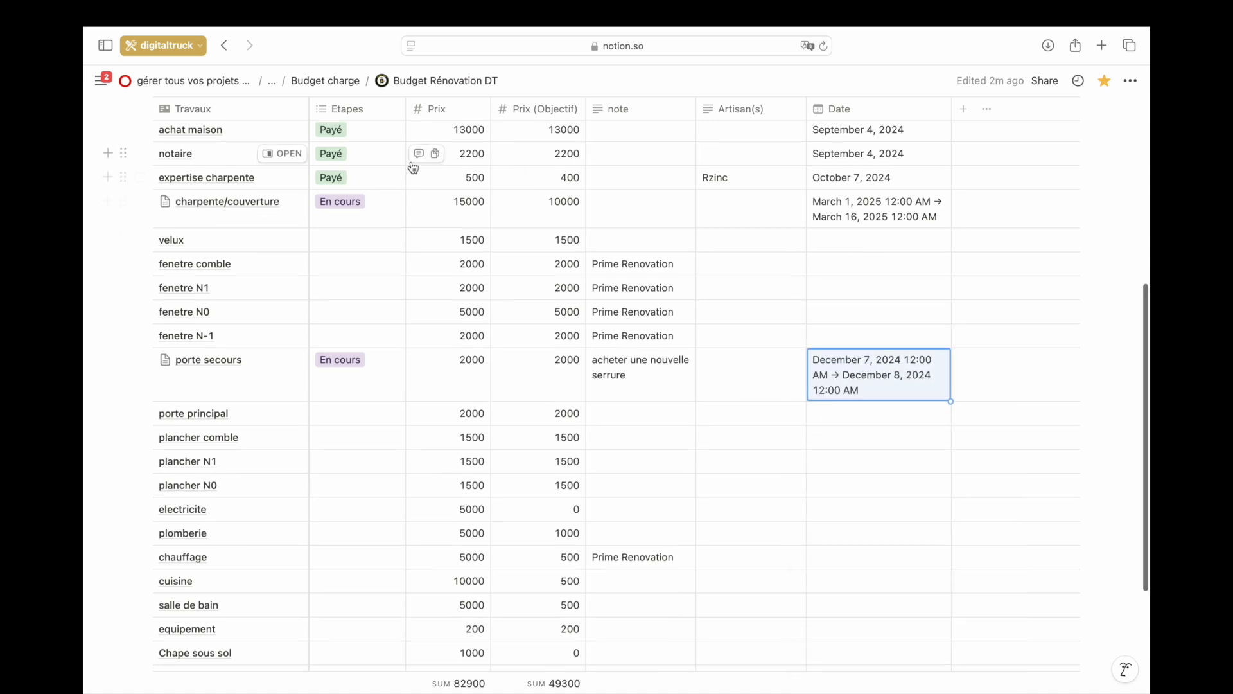
scroll(418, 180, up, 3)
click(302, 254)
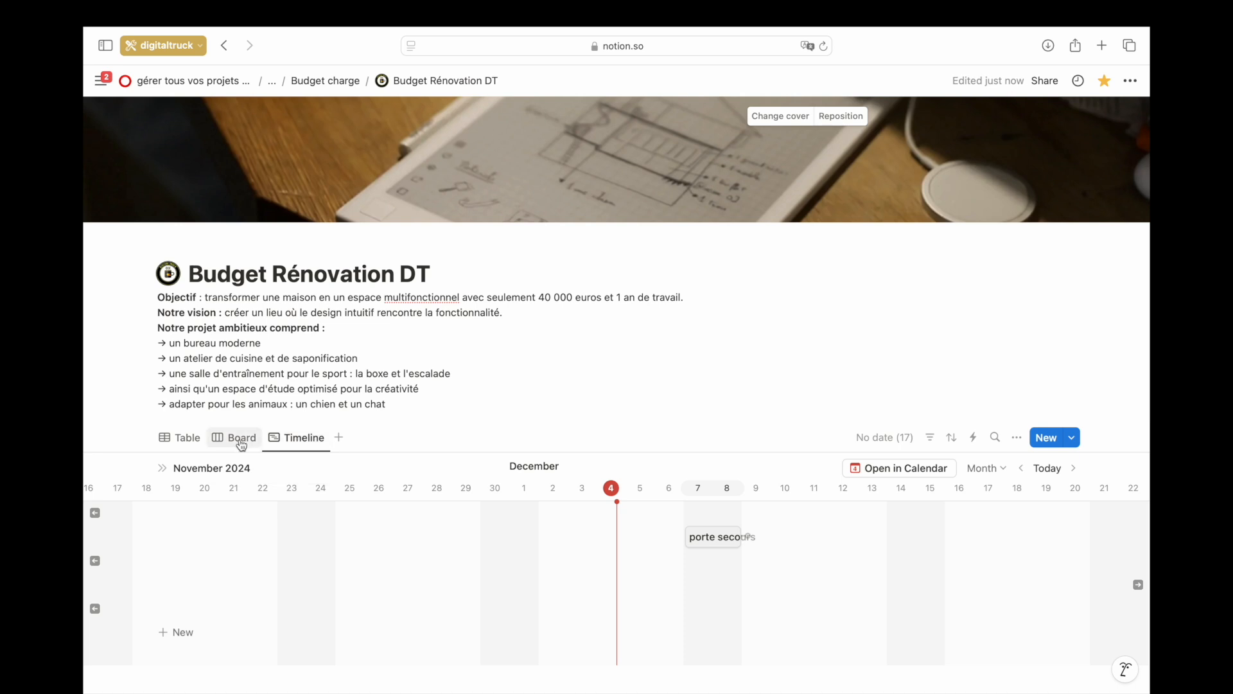
click(180, 442)
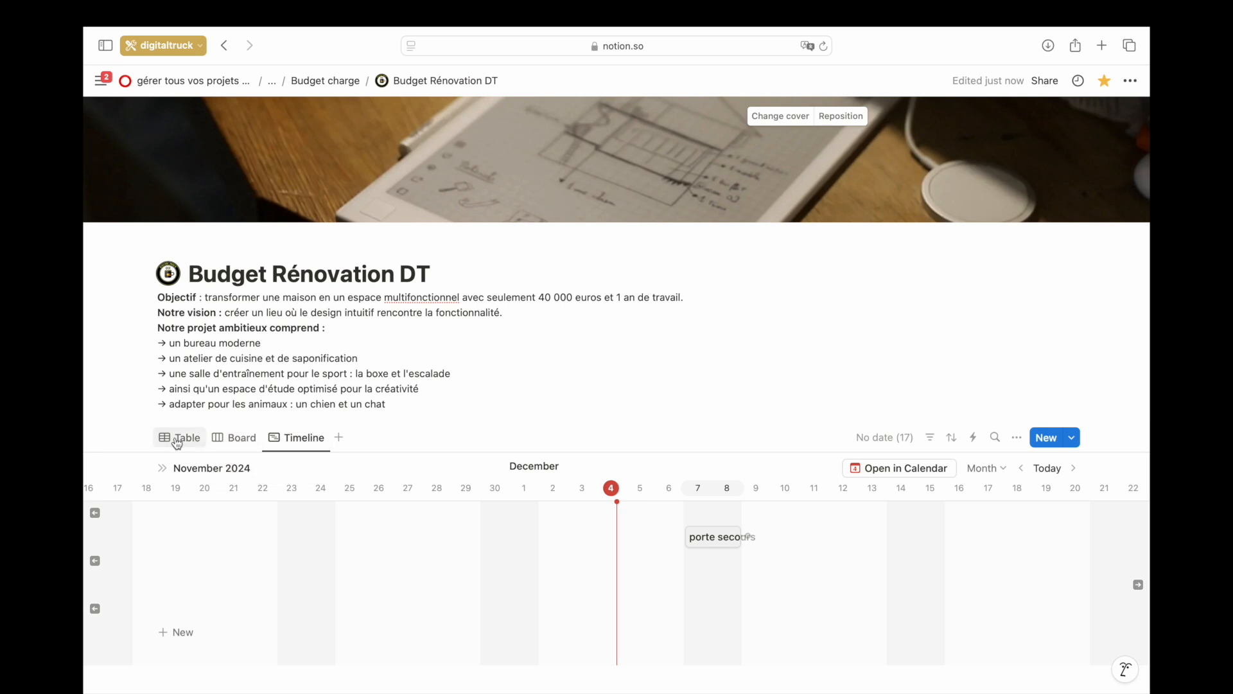
Move the porte secours card from En cours to Validé in the Board view and check its Etapes value in the Table view.
scroll(376, 471, down, 3)
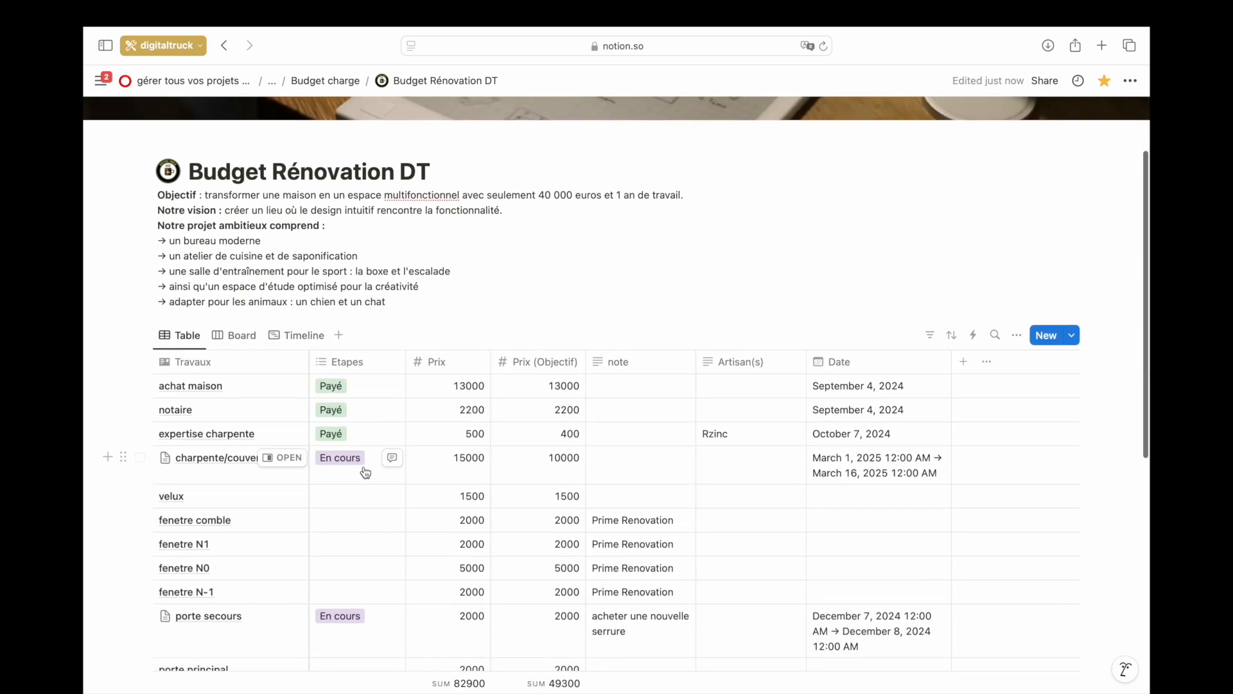
click(242, 341)
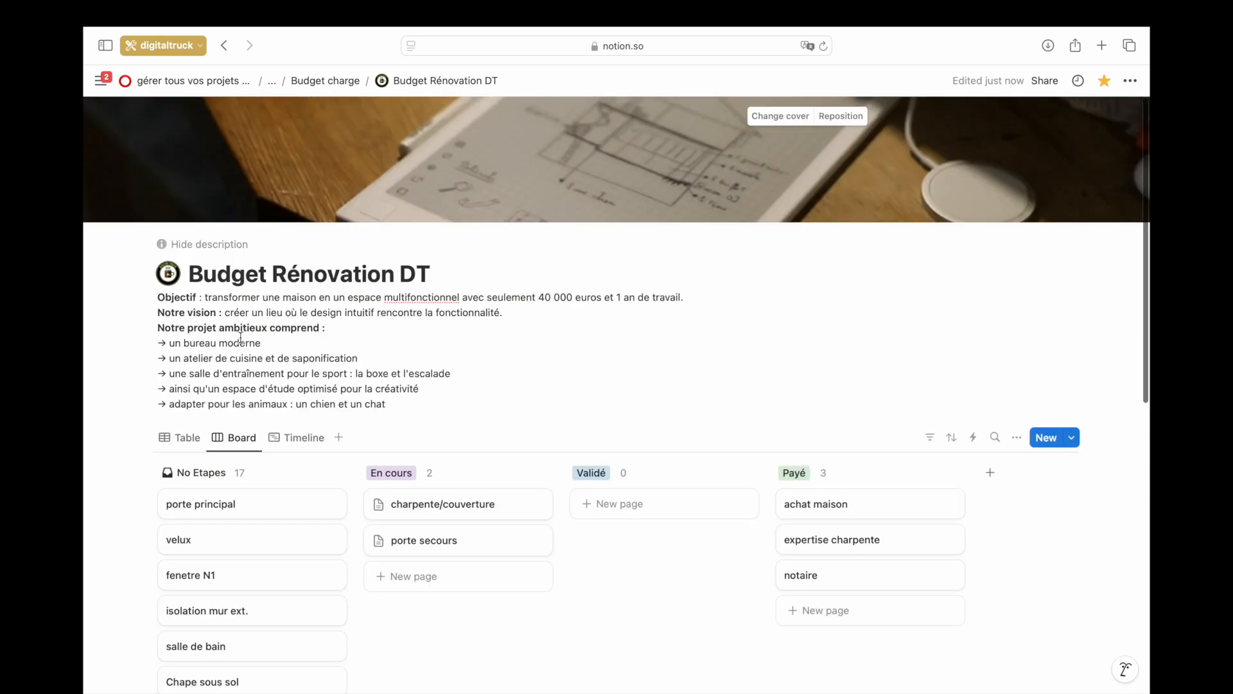
scroll(465, 523, down, 2)
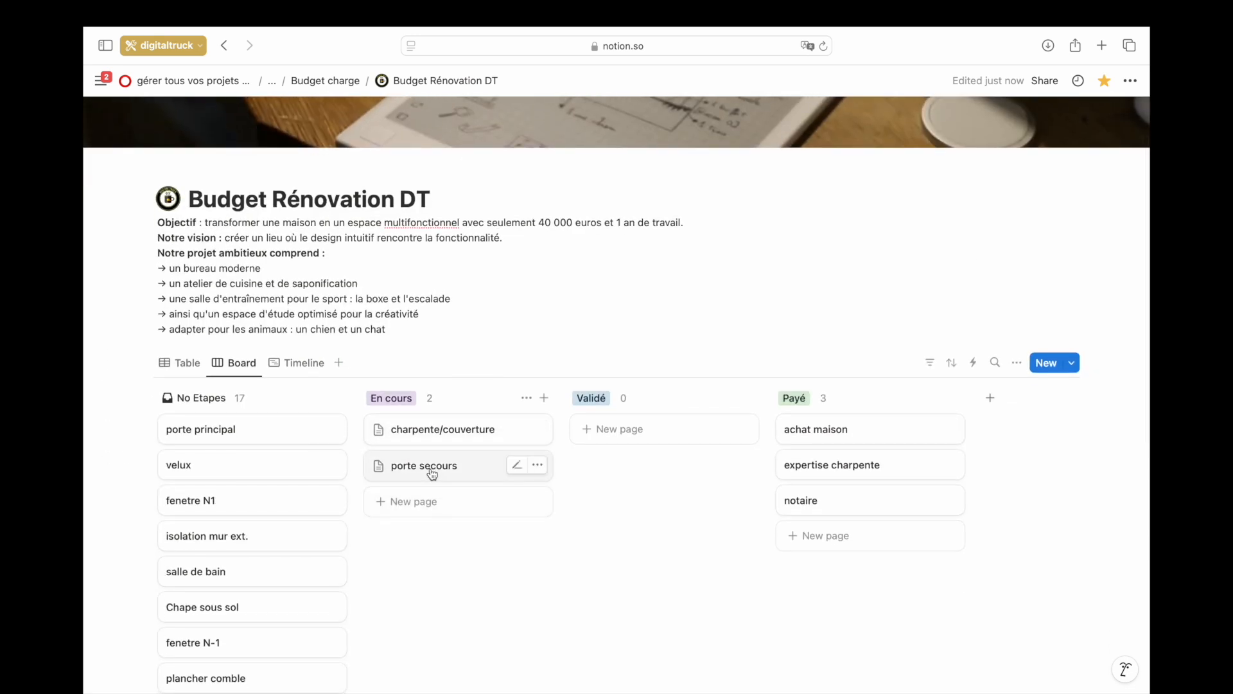
mouse_move(621, 461)
mouse_down()
mouse_move(681, 439)
mouse_move(869, 547)
mouse_move(454, 471)
mouse_move(642, 469)
mouse_up()
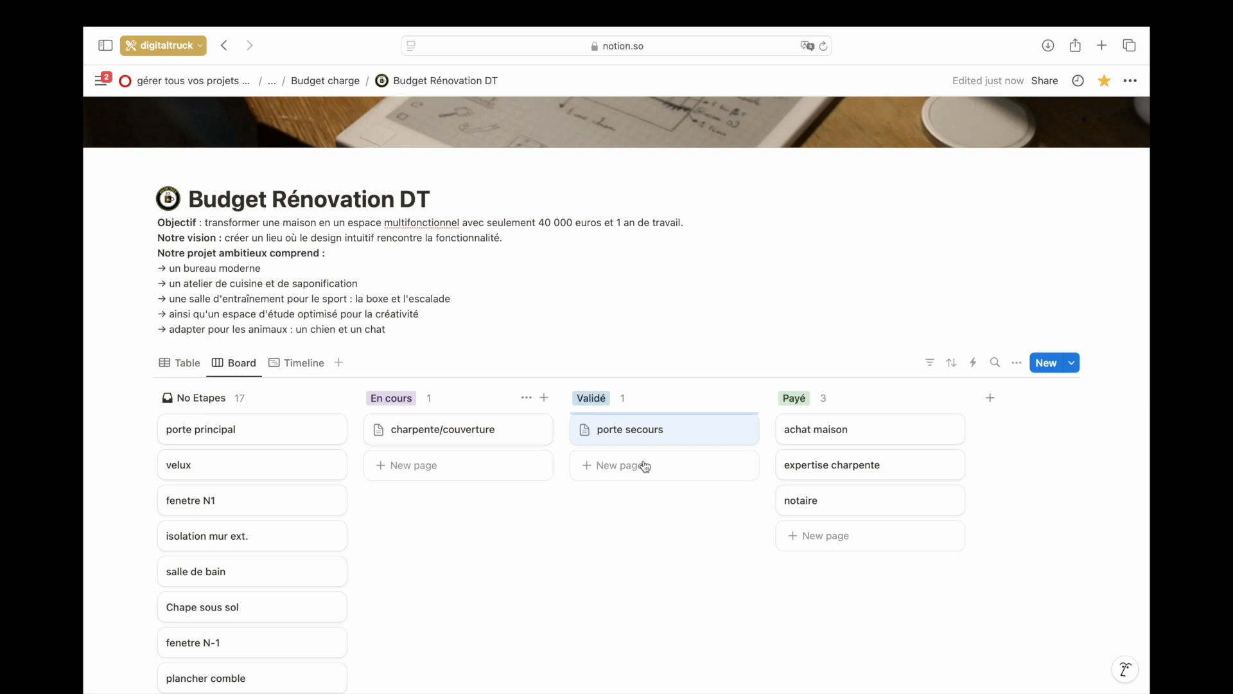
click(188, 363)
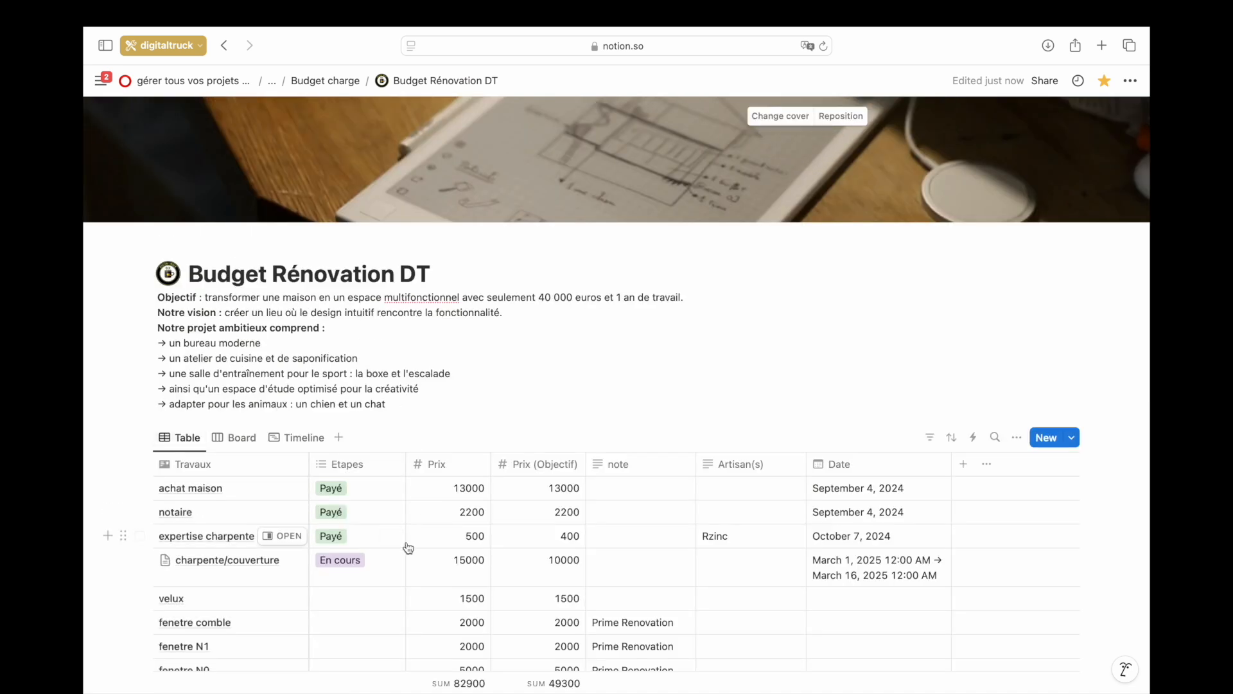
scroll(408, 547, down, 5)
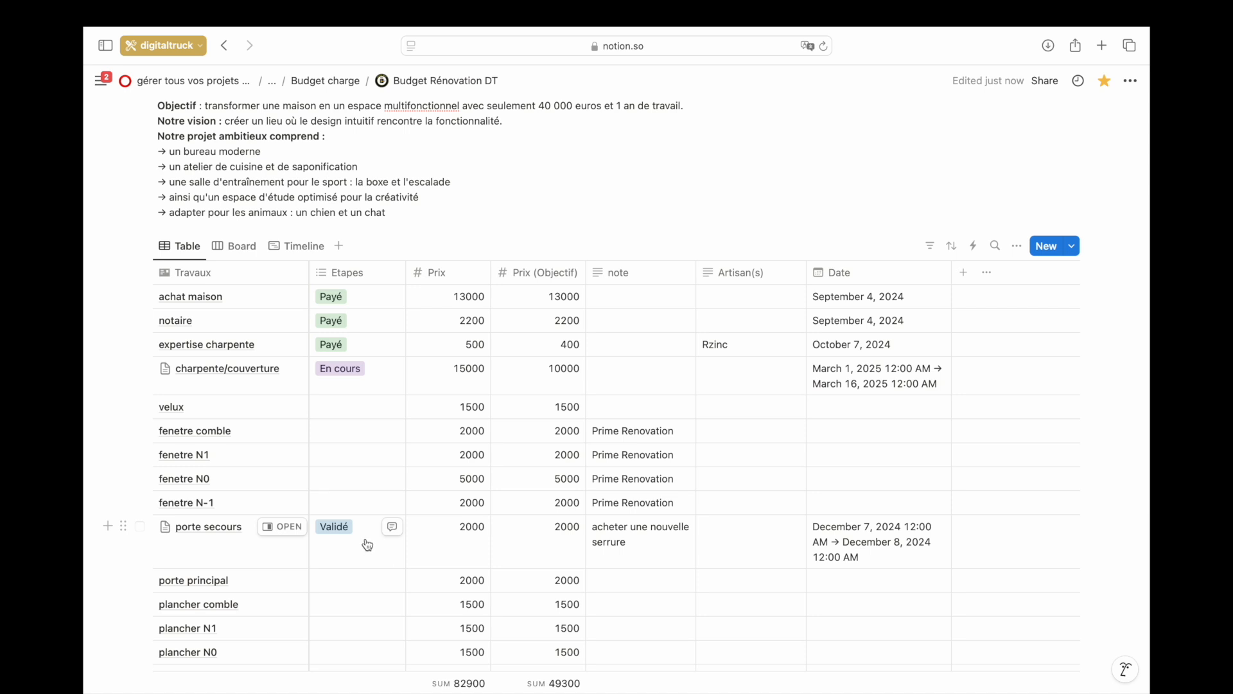
Move the porte secours card back to En cours in the Board view and review the table rows in the Table view.
click(243, 247)
drag(626, 515, 448, 533)
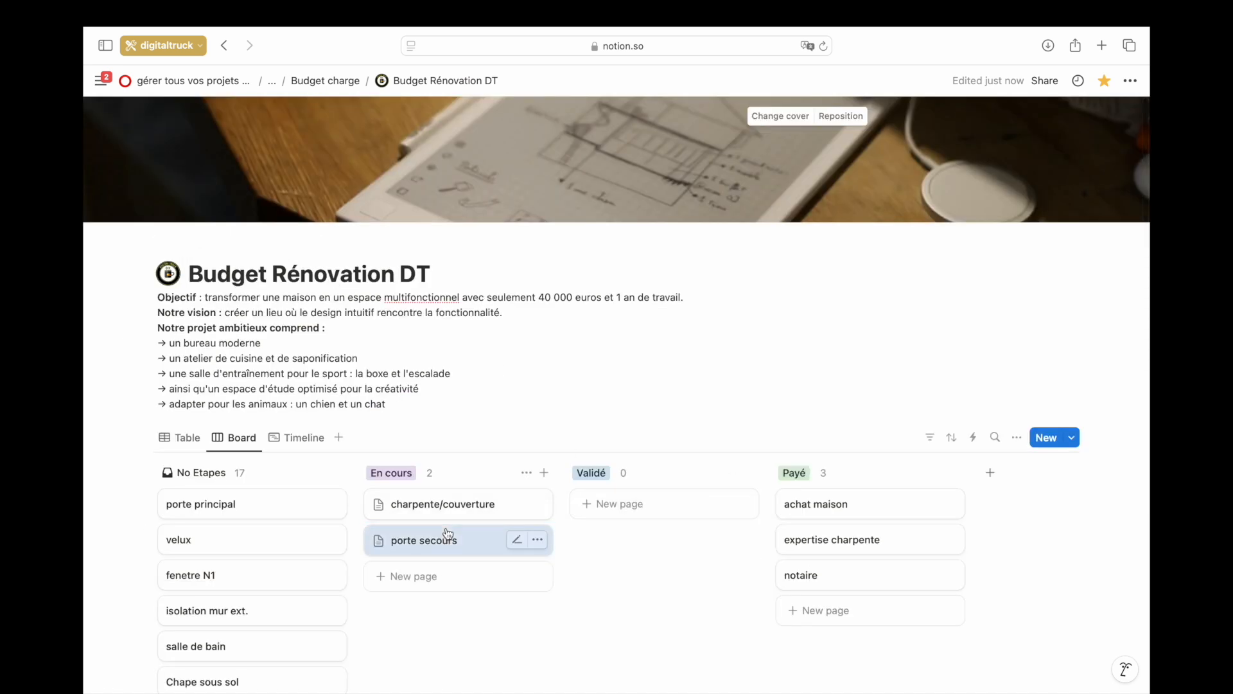
click(191, 445)
scroll(392, 488, down, 6)
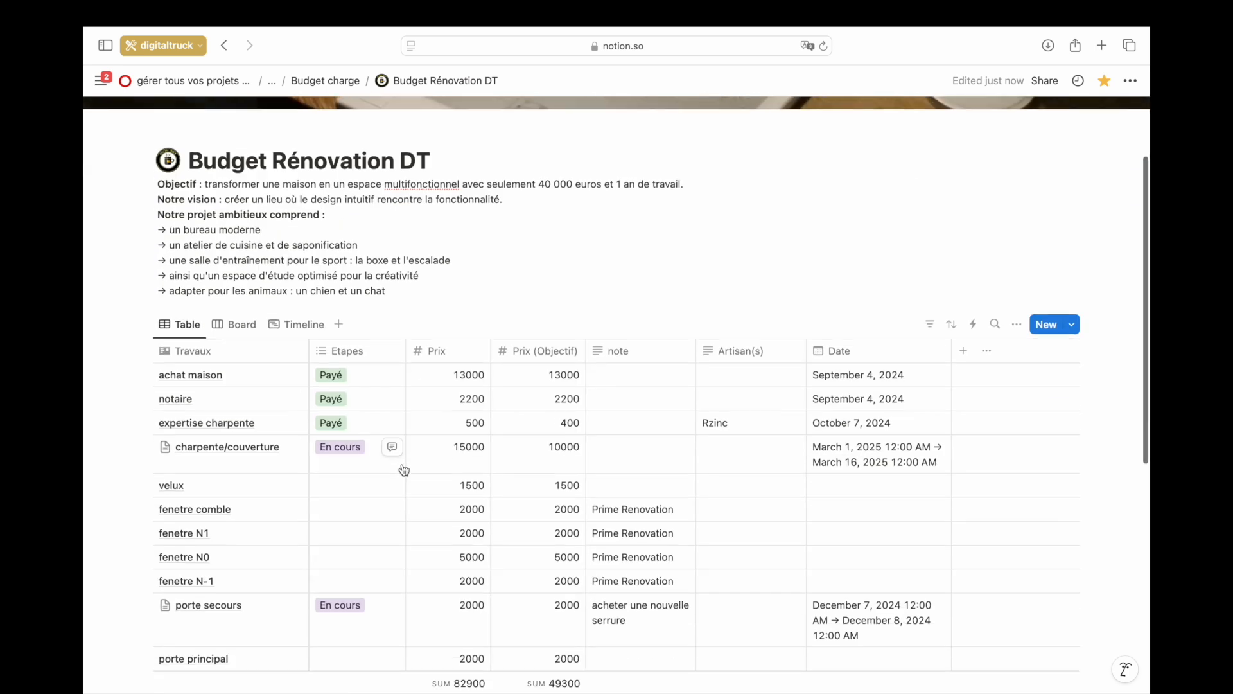
scroll(369, 521, down, 5)
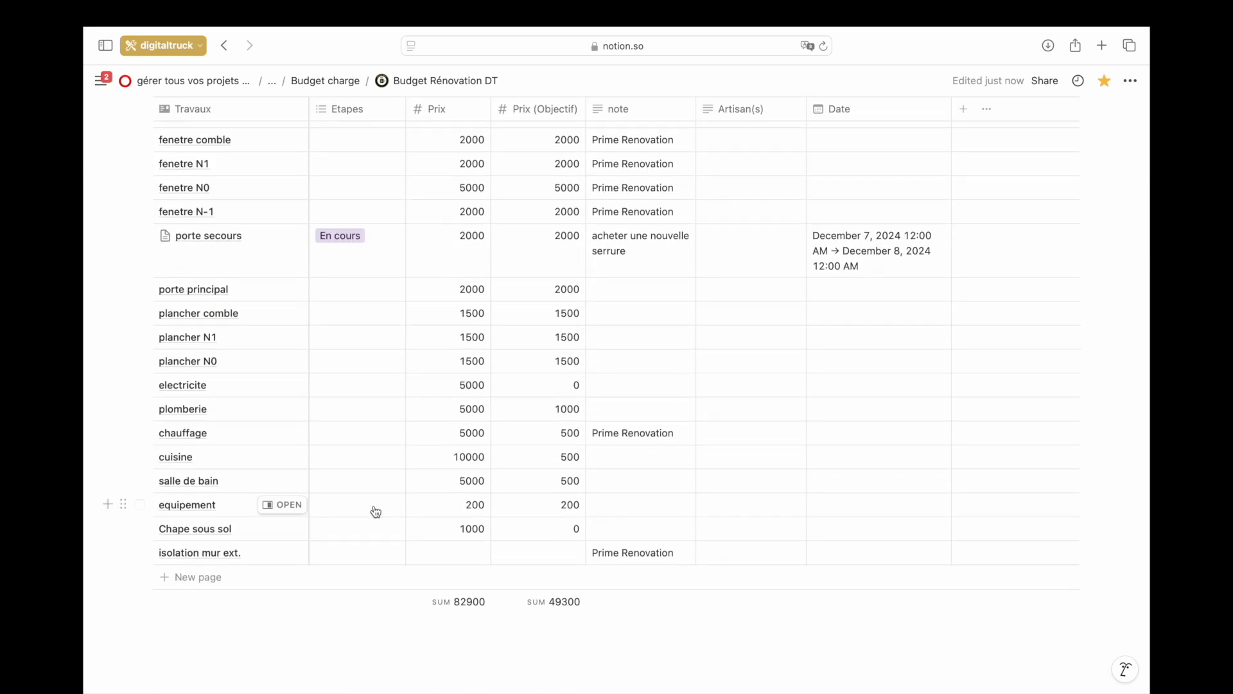
scroll(375, 512, up, 5)
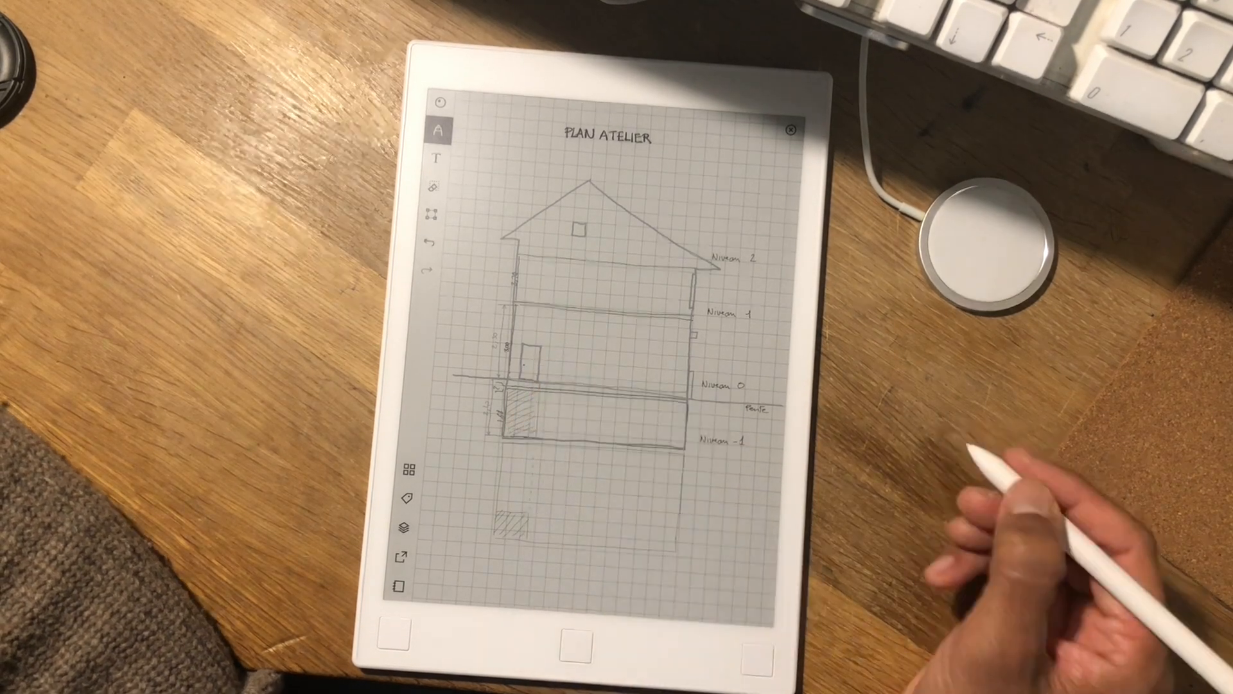
drag(695, 275, 702, 306)
mouse_move(519, 308)
mouse_down()
mouse_move(519, 384)
mouse_move(540, 382)
mouse_up()
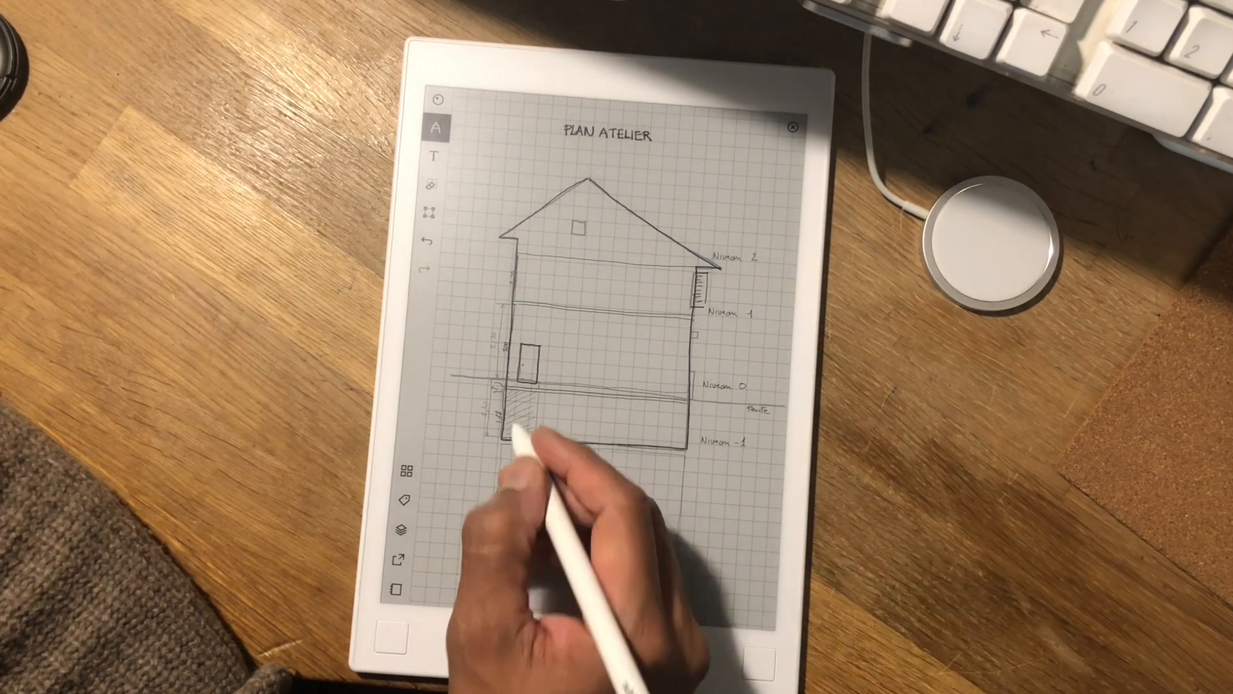
click(399, 531)
click(550, 495)
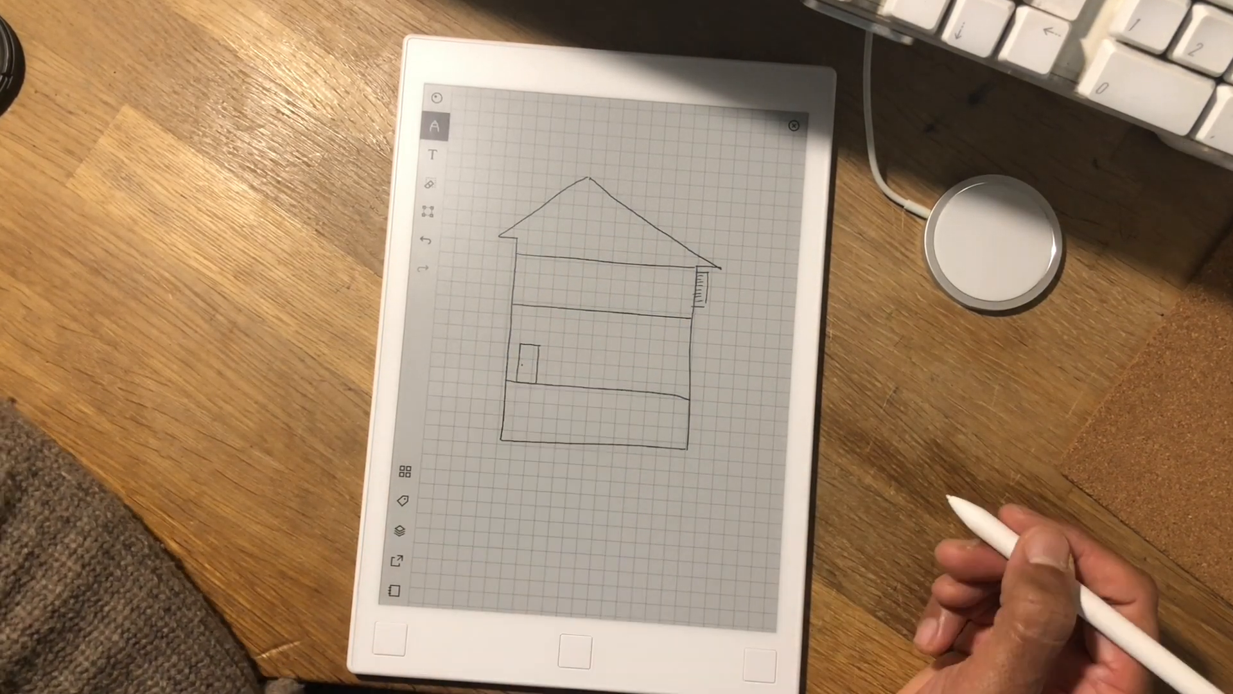
mouse_move(565, 312)
mouse_down()
mouse_move(562, 386)
mouse_move(686, 399)
mouse_up()
drag(526, 385, 530, 443)
drag(526, 392, 537, 441)
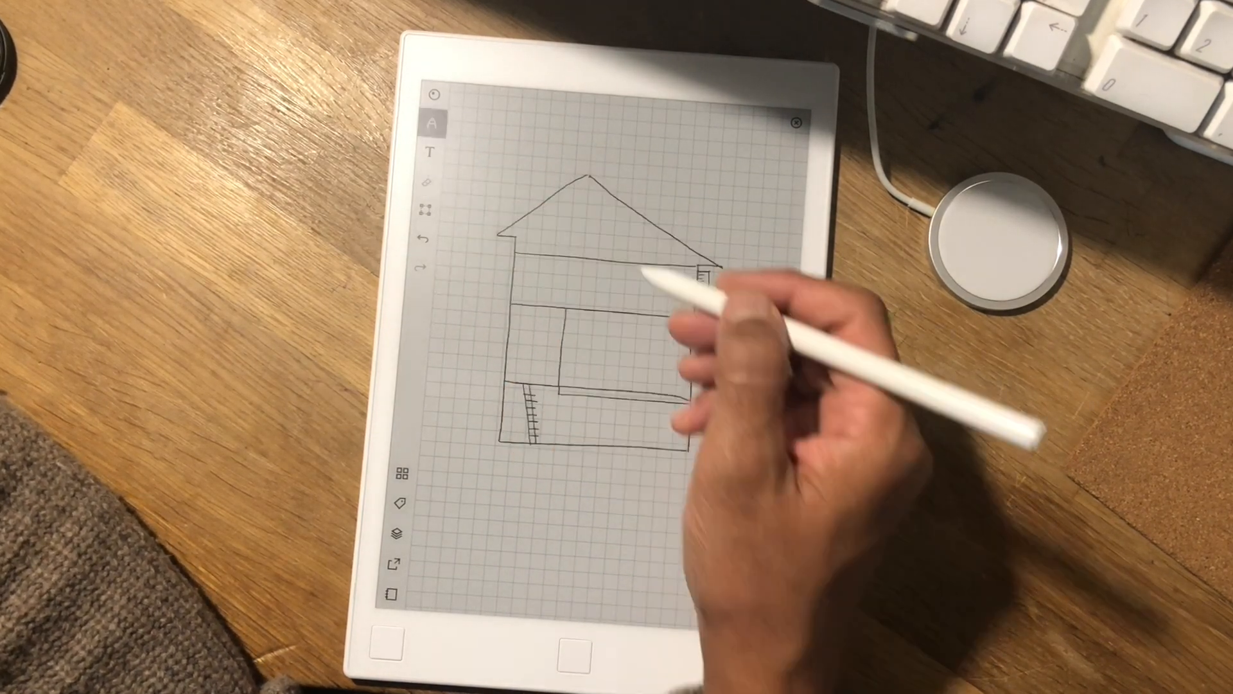